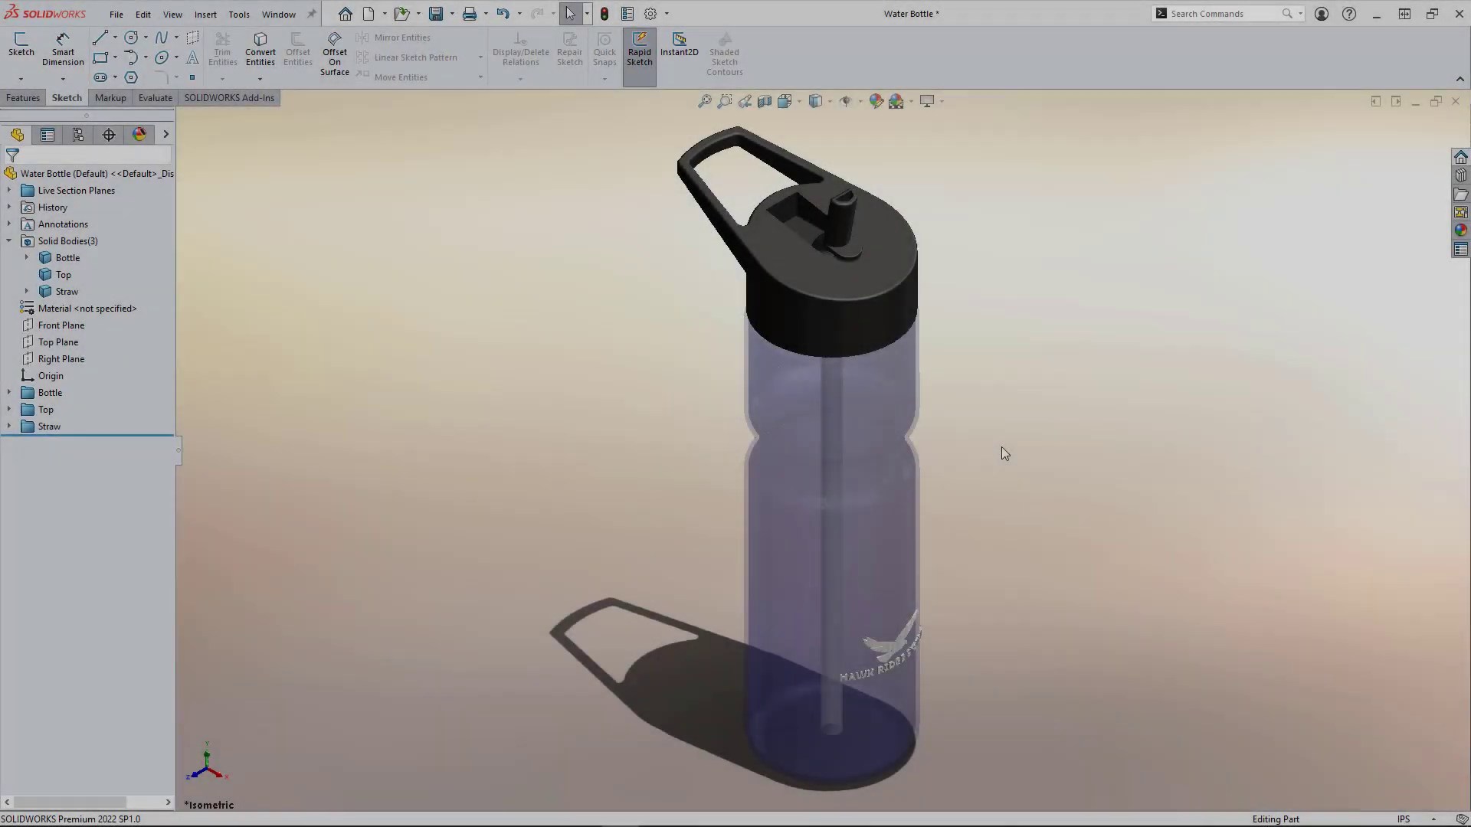
Show the bottle in section view cut along the Front Plane
mouse_move(1004, 453)
middle_mouse_down()
mouse_move(962, 400)
mouse_move(929, 426)
mouse_move(949, 466)
mouse_move(1008, 446)
middle_mouse_up()
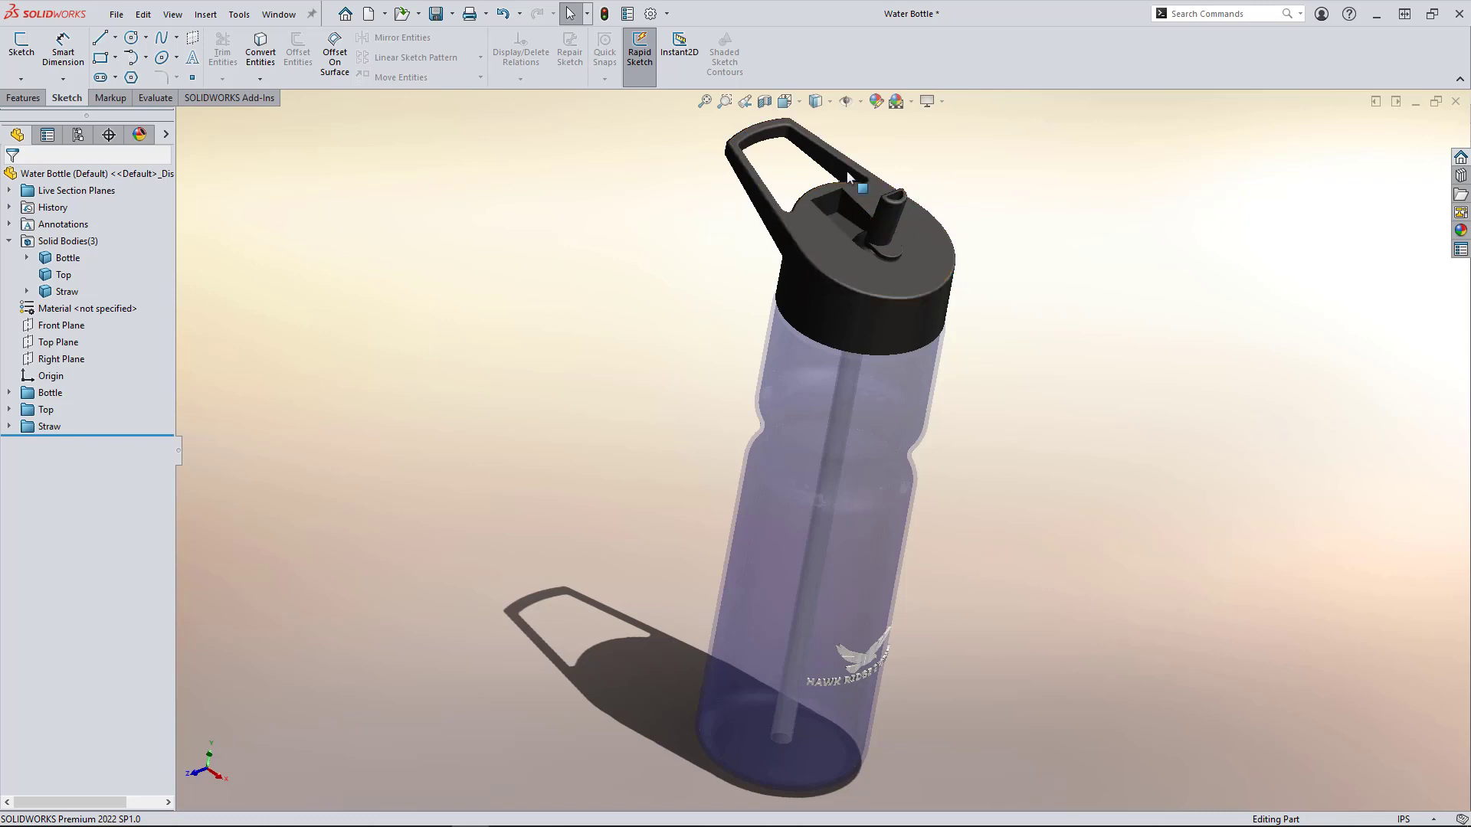
left_click(764, 101)
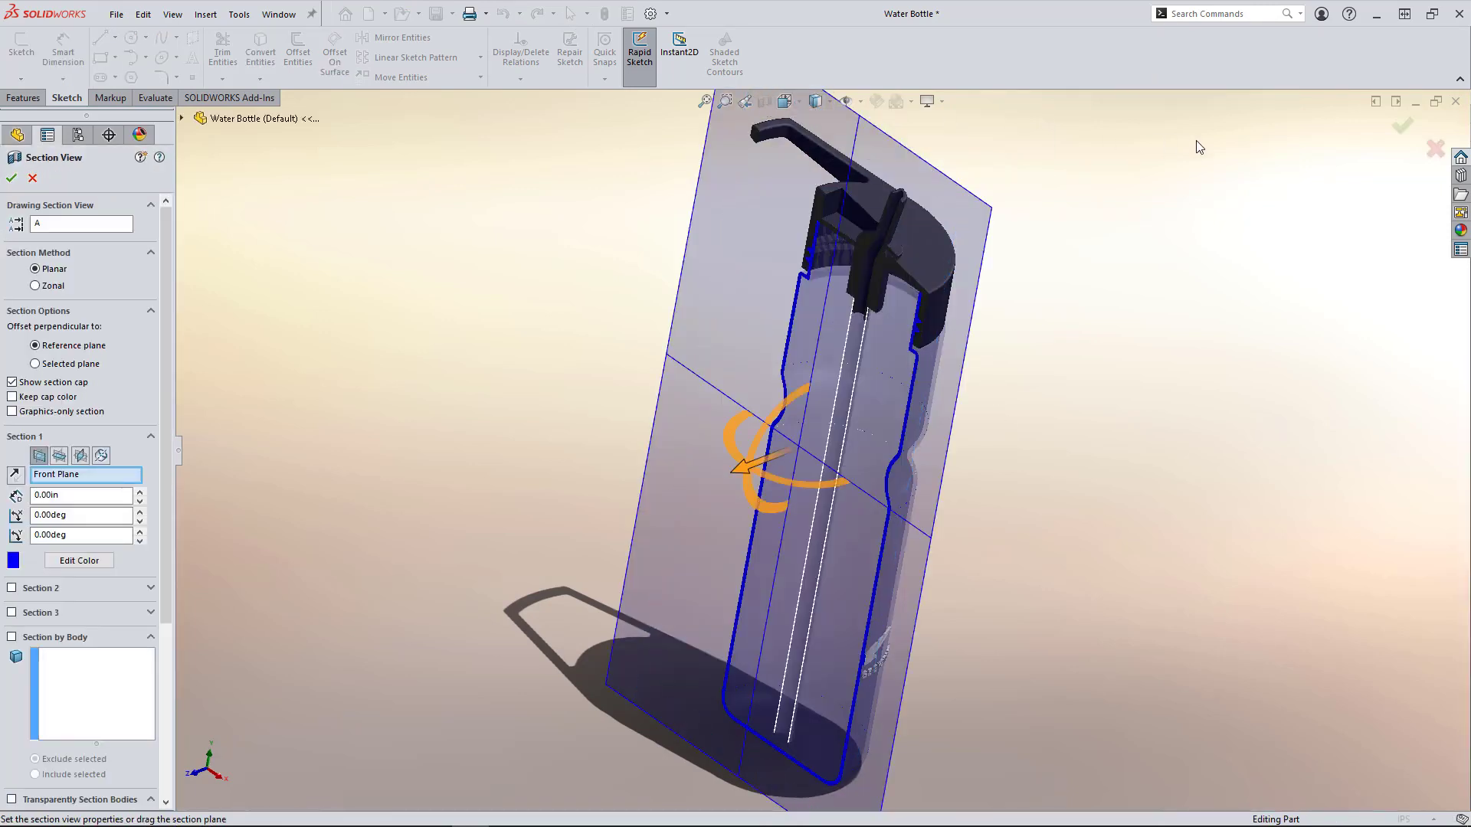
left_click(1403, 127)
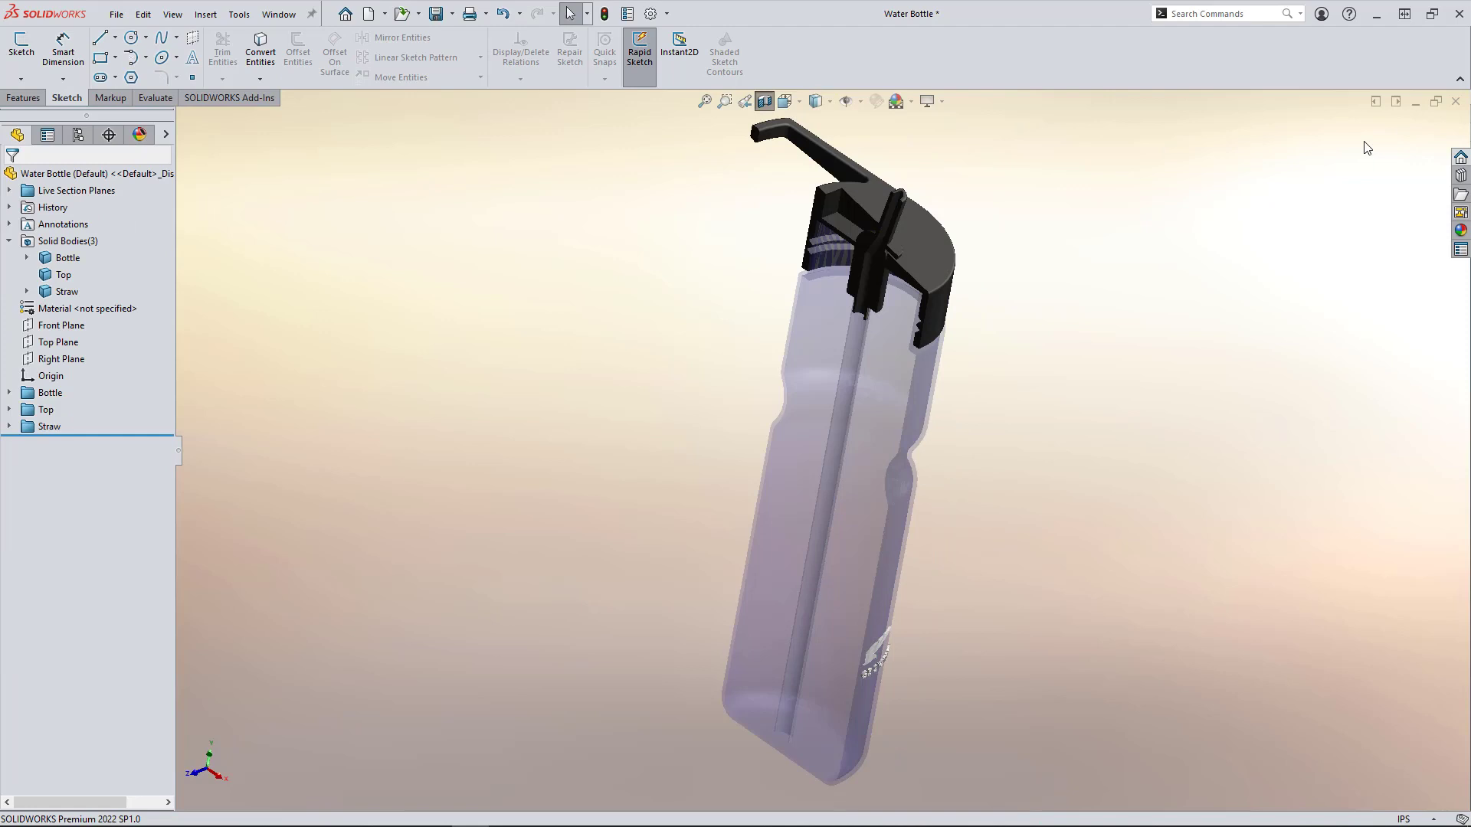
Select the lid's cut face and start a sketch, then cancel it
left_click(904, 284)
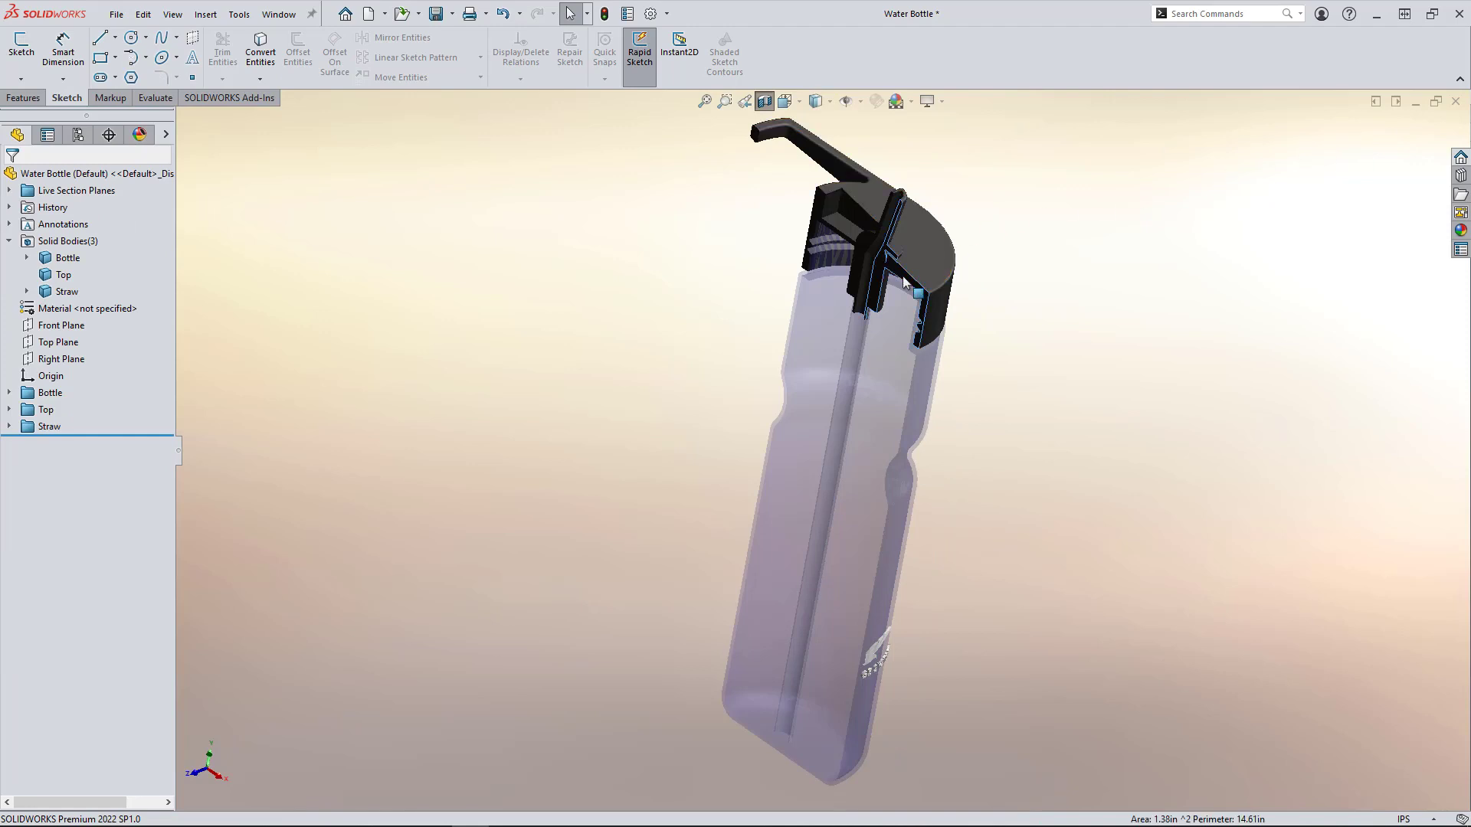
left_click(31, 63)
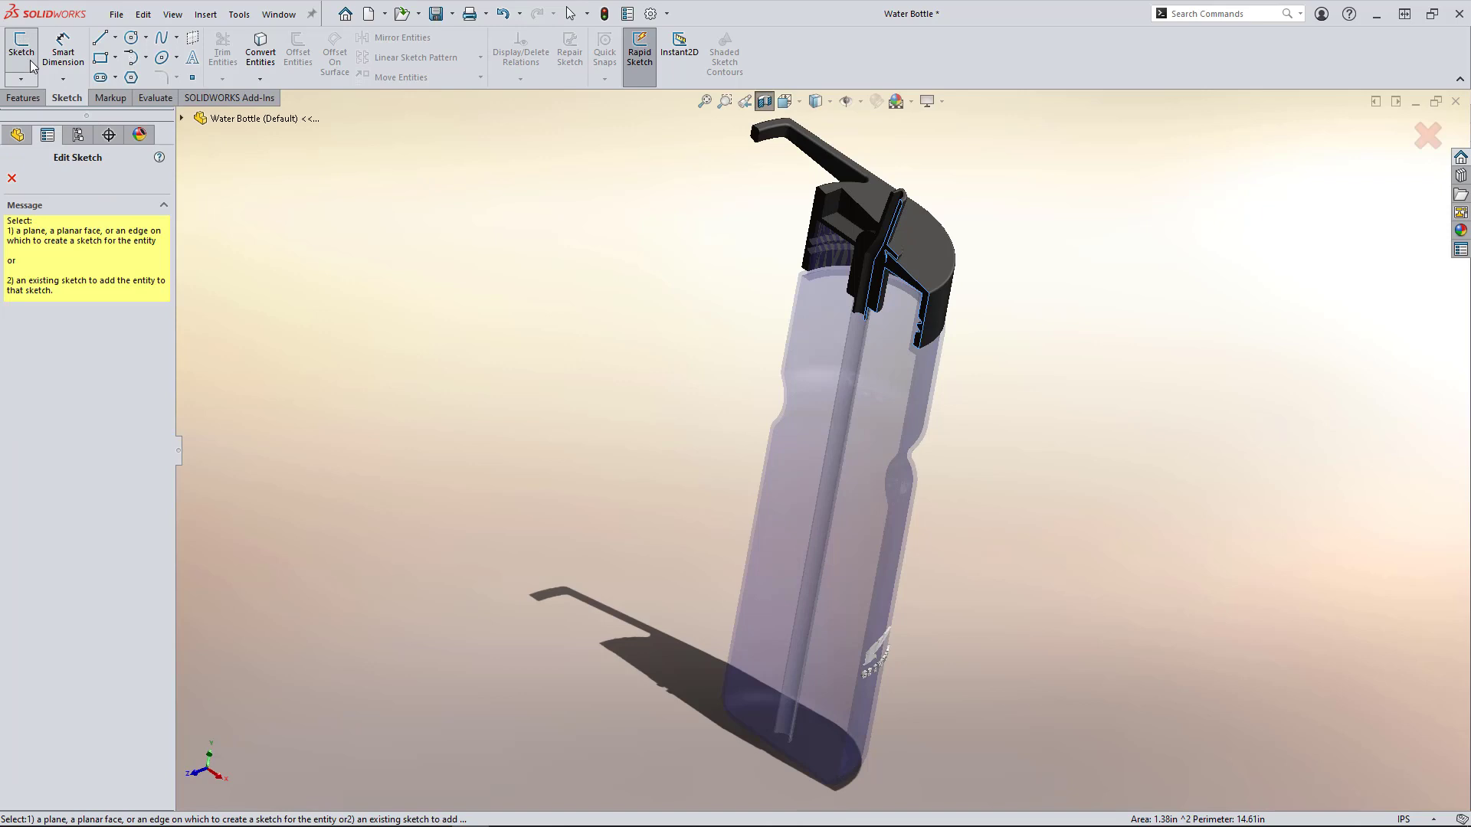
scroll(868, 268, "down", 3)
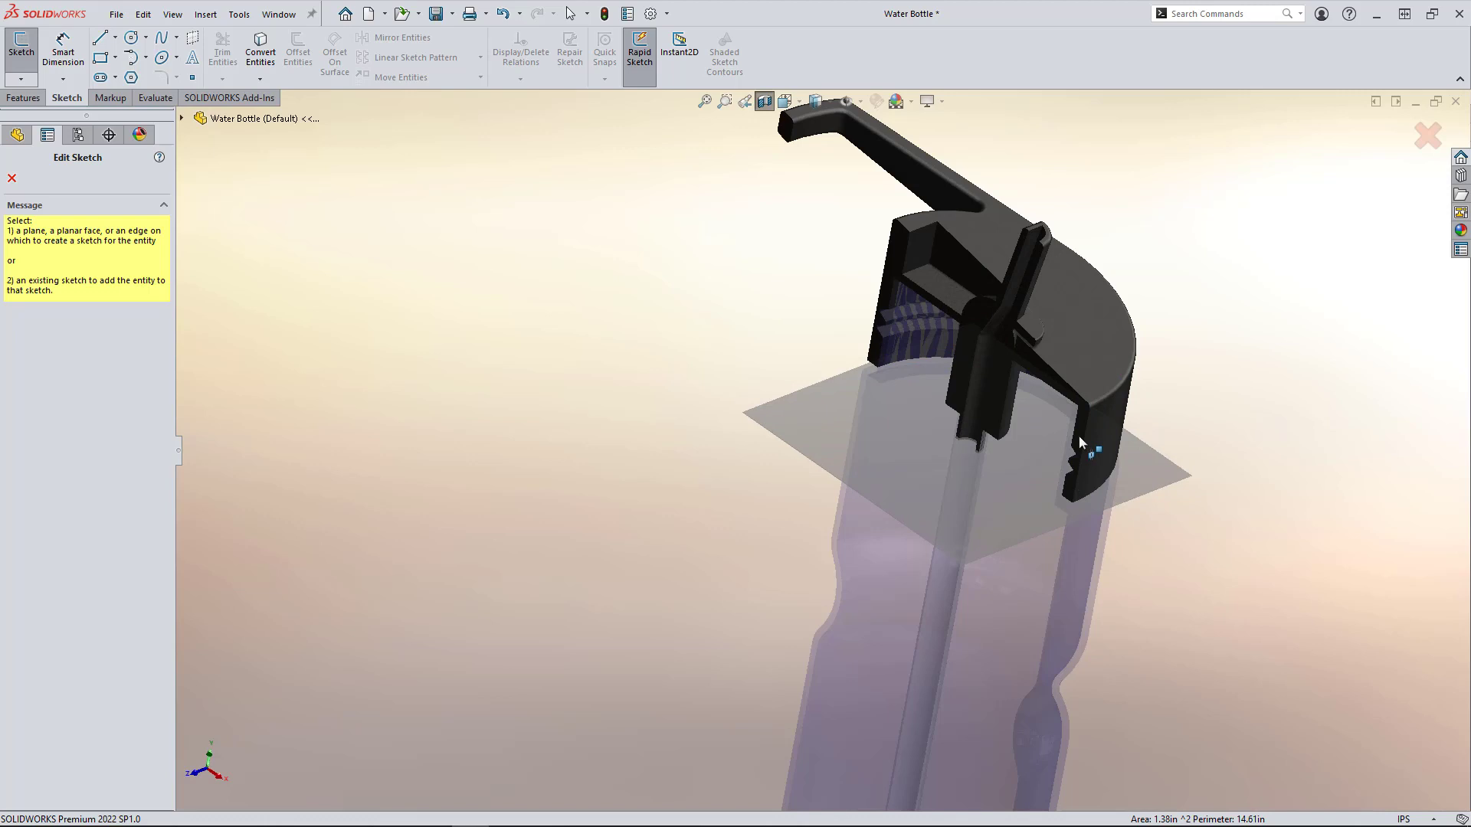
left_click(1427, 136)
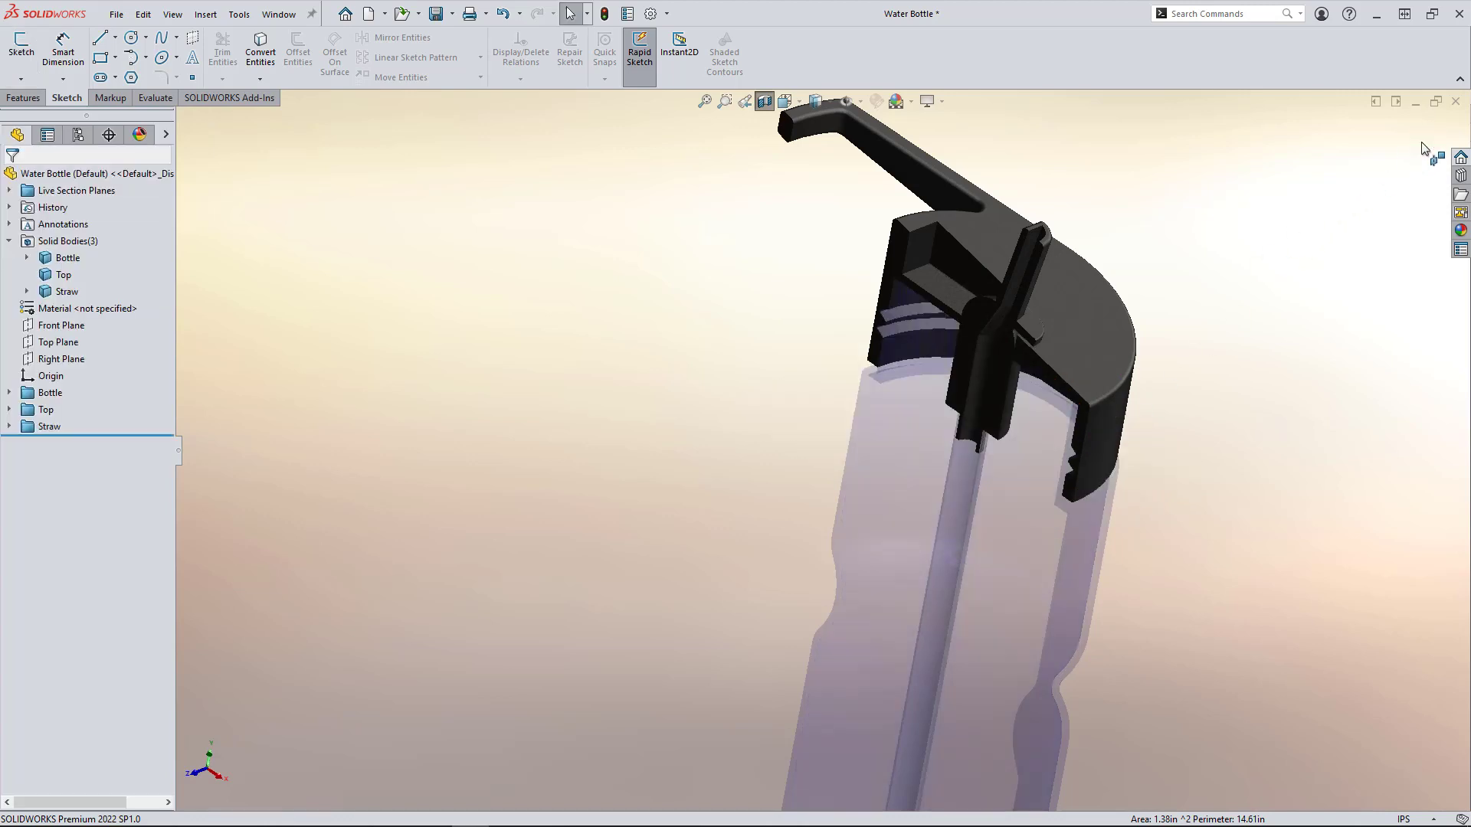
Start a Front Plane sketch with the Line tool, then discard its changes and exit
left_click(76, 326)
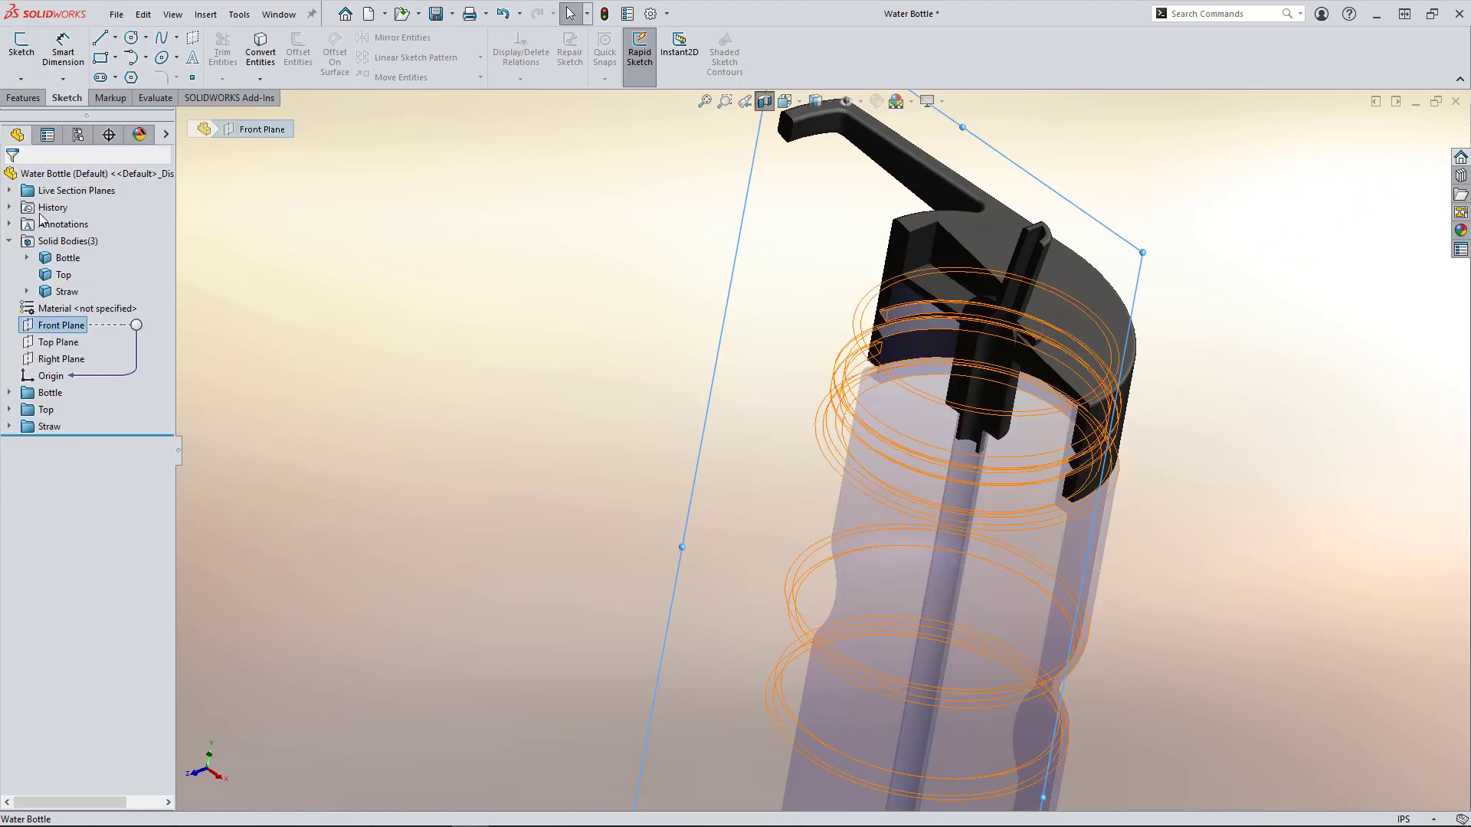
left_click(23, 54)
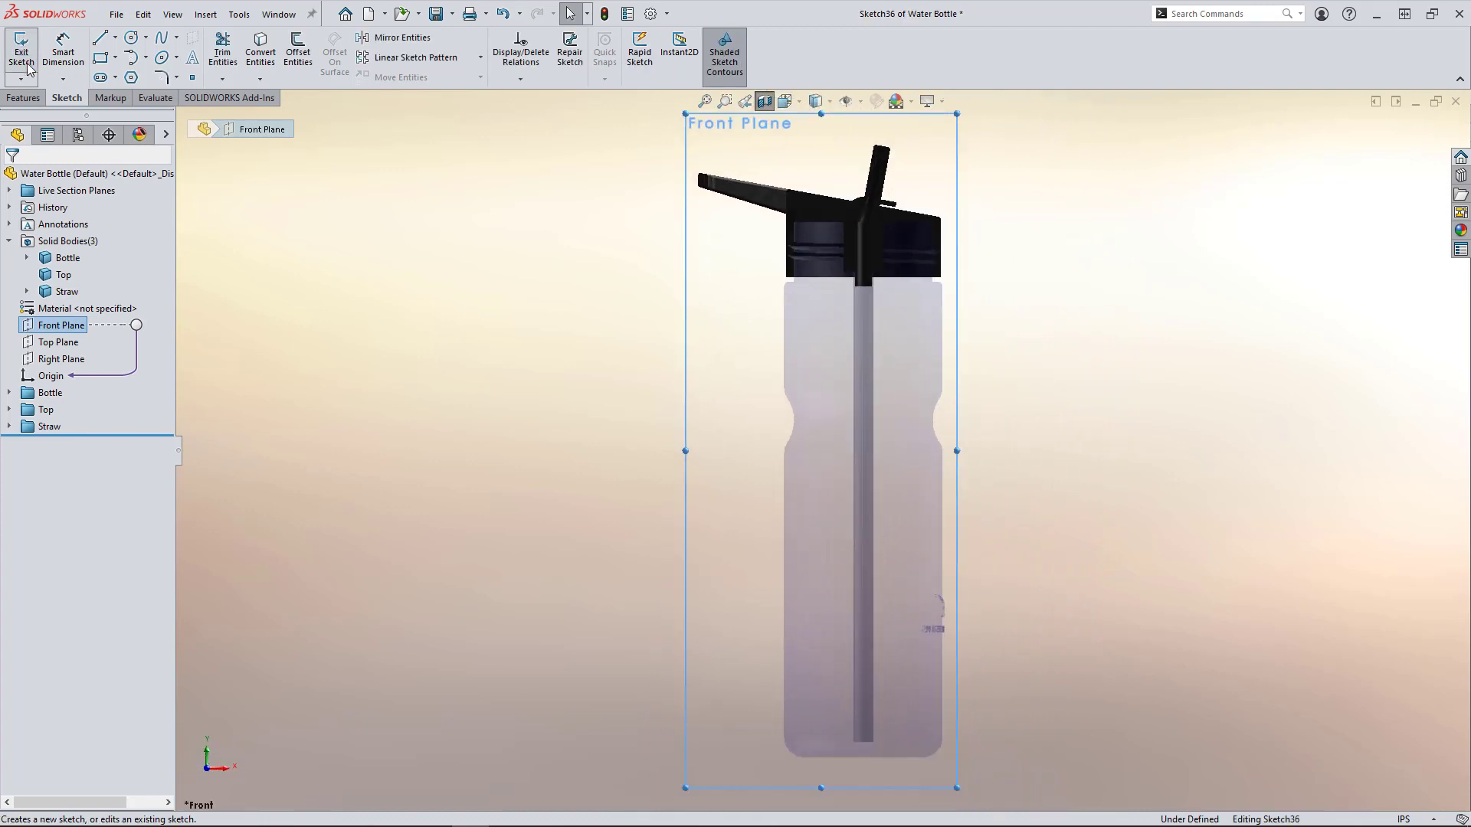
scroll(896, 231, "down", 5)
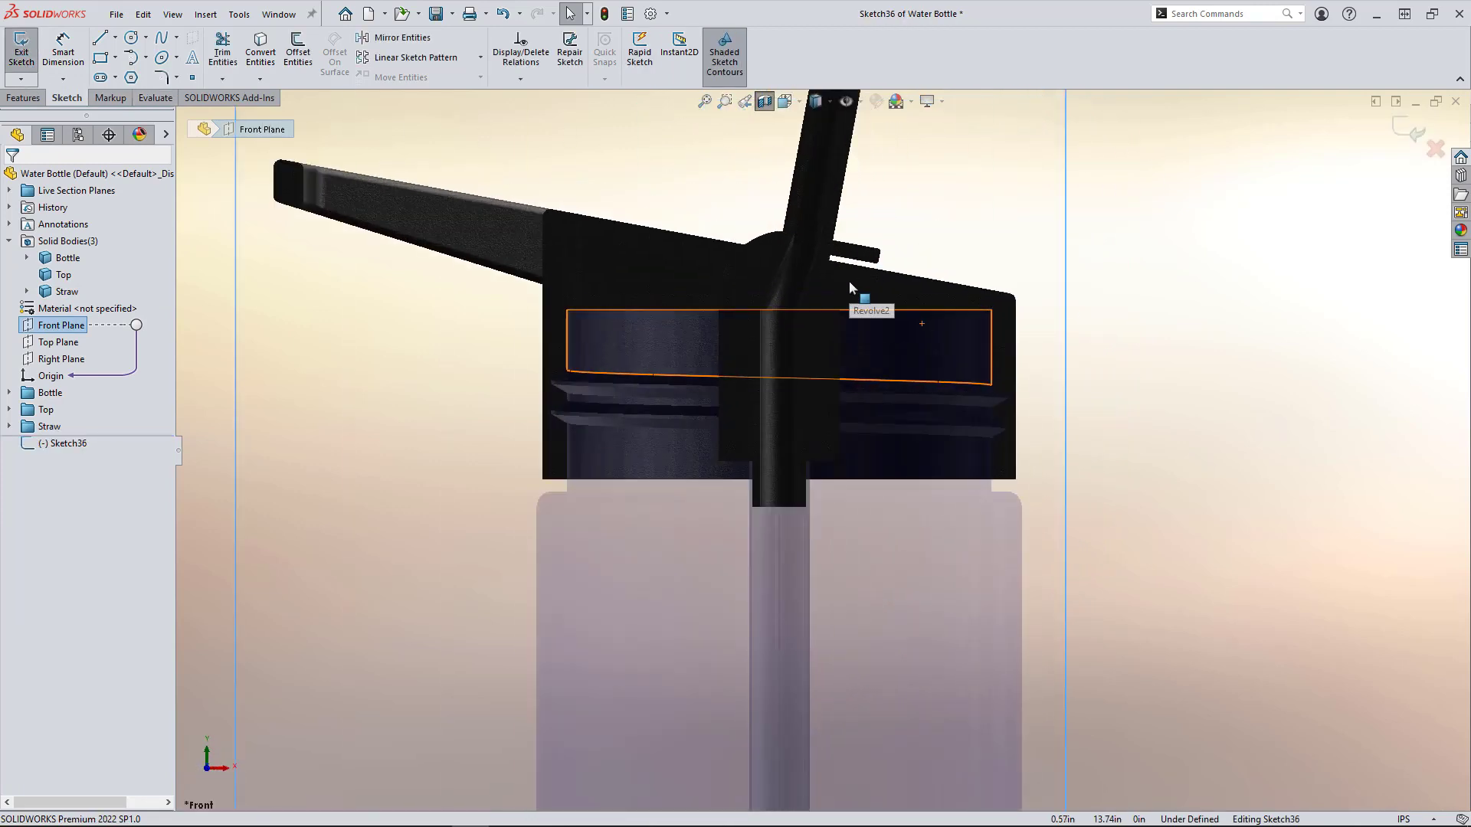
middle_click_drag(849, 280, 754, 353)
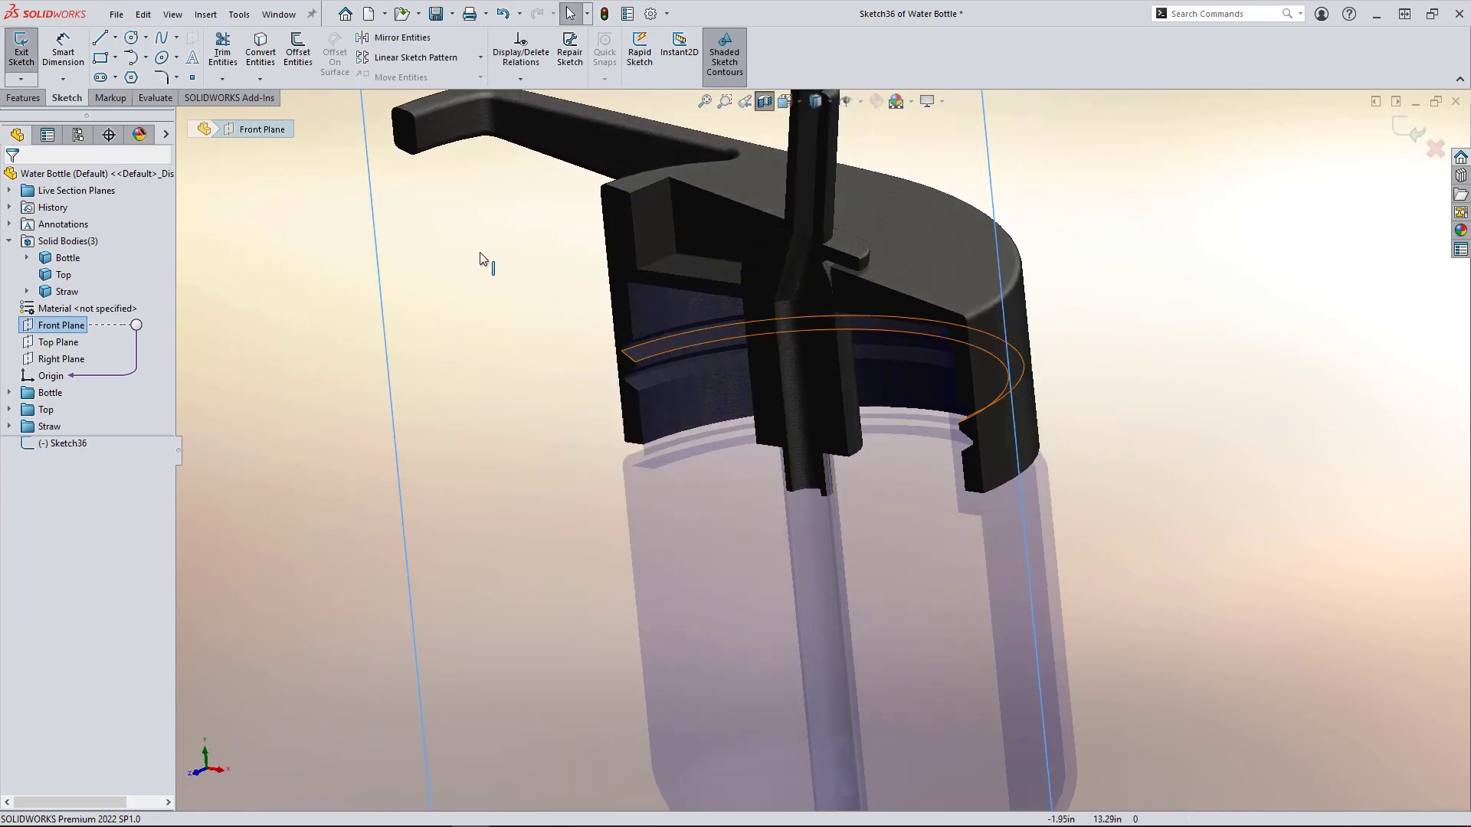
left_click(101, 38)
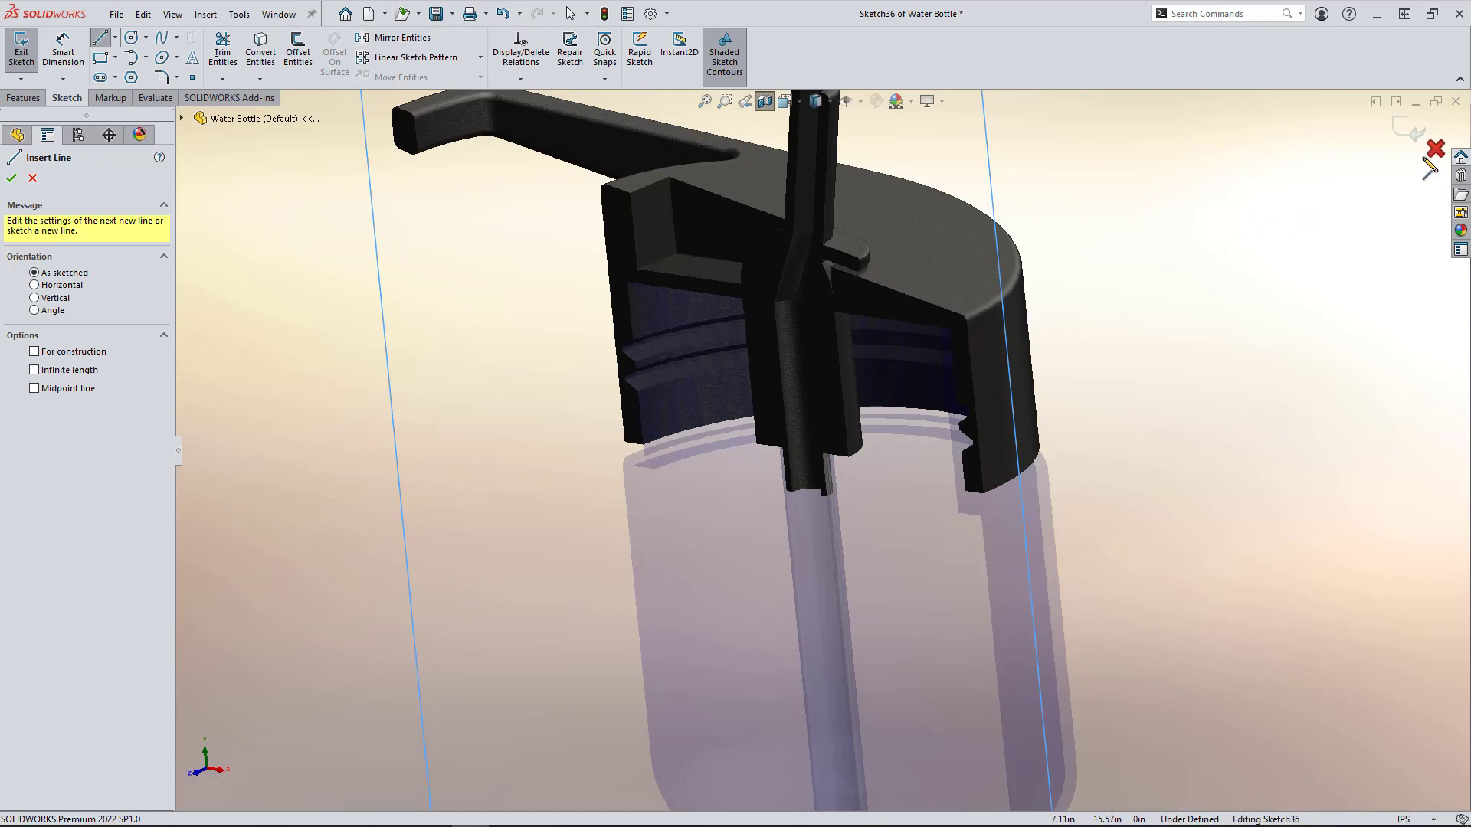
left_click(1436, 151)
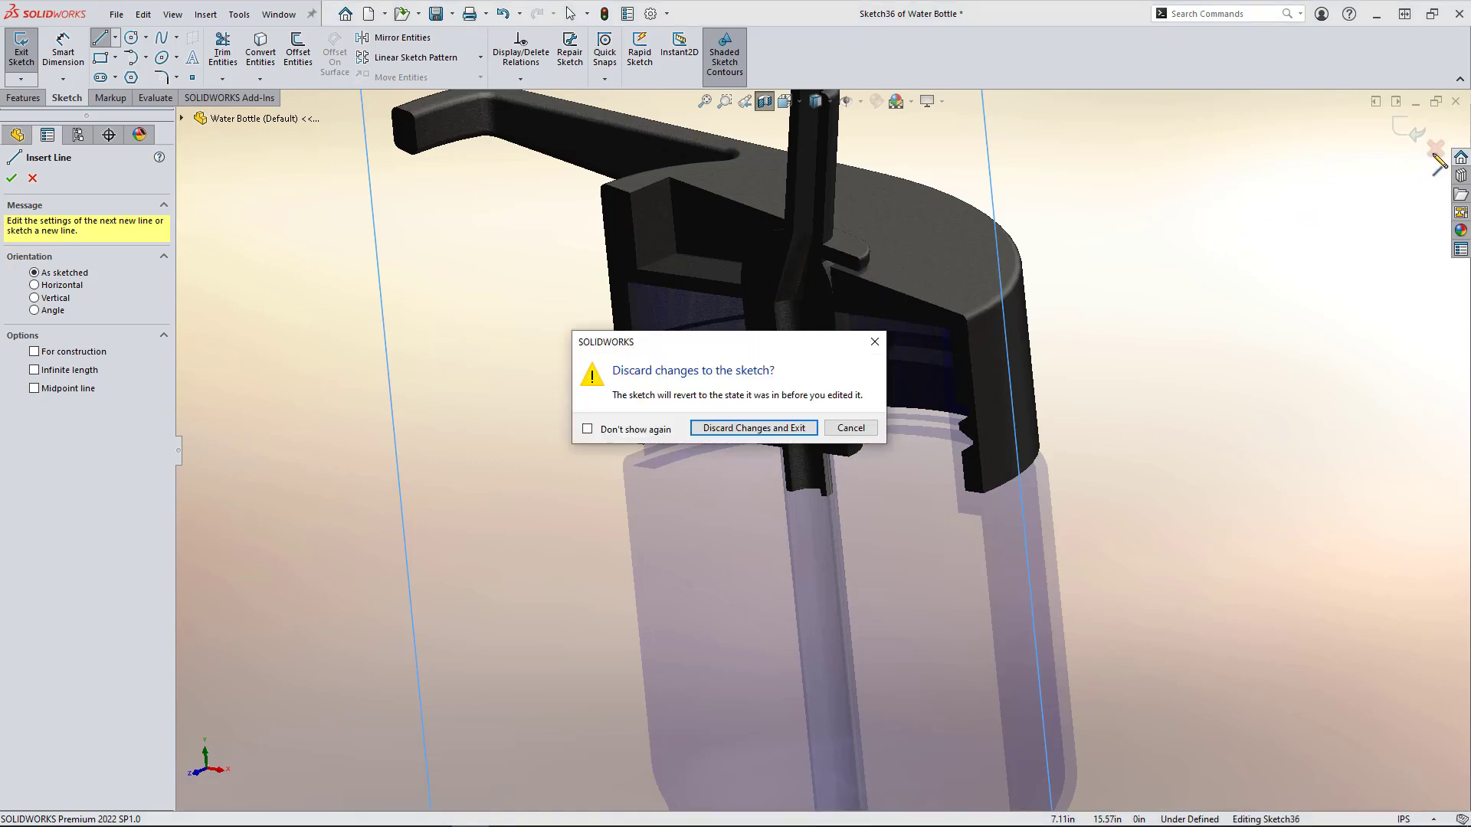
left_click(736, 426)
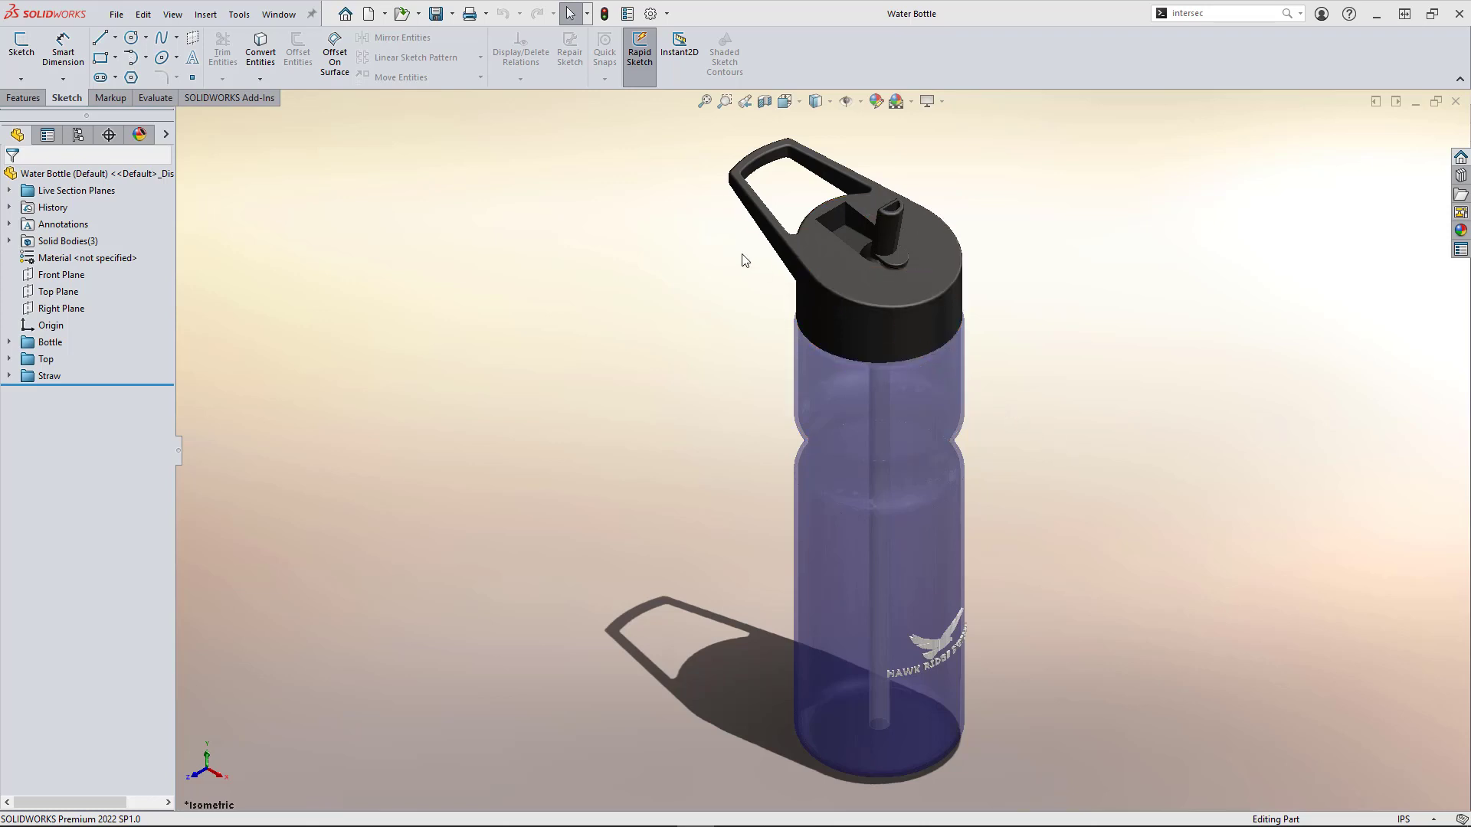
Start Insert > Slicing and set the number of slicing planes to 1
left_click(204, 15)
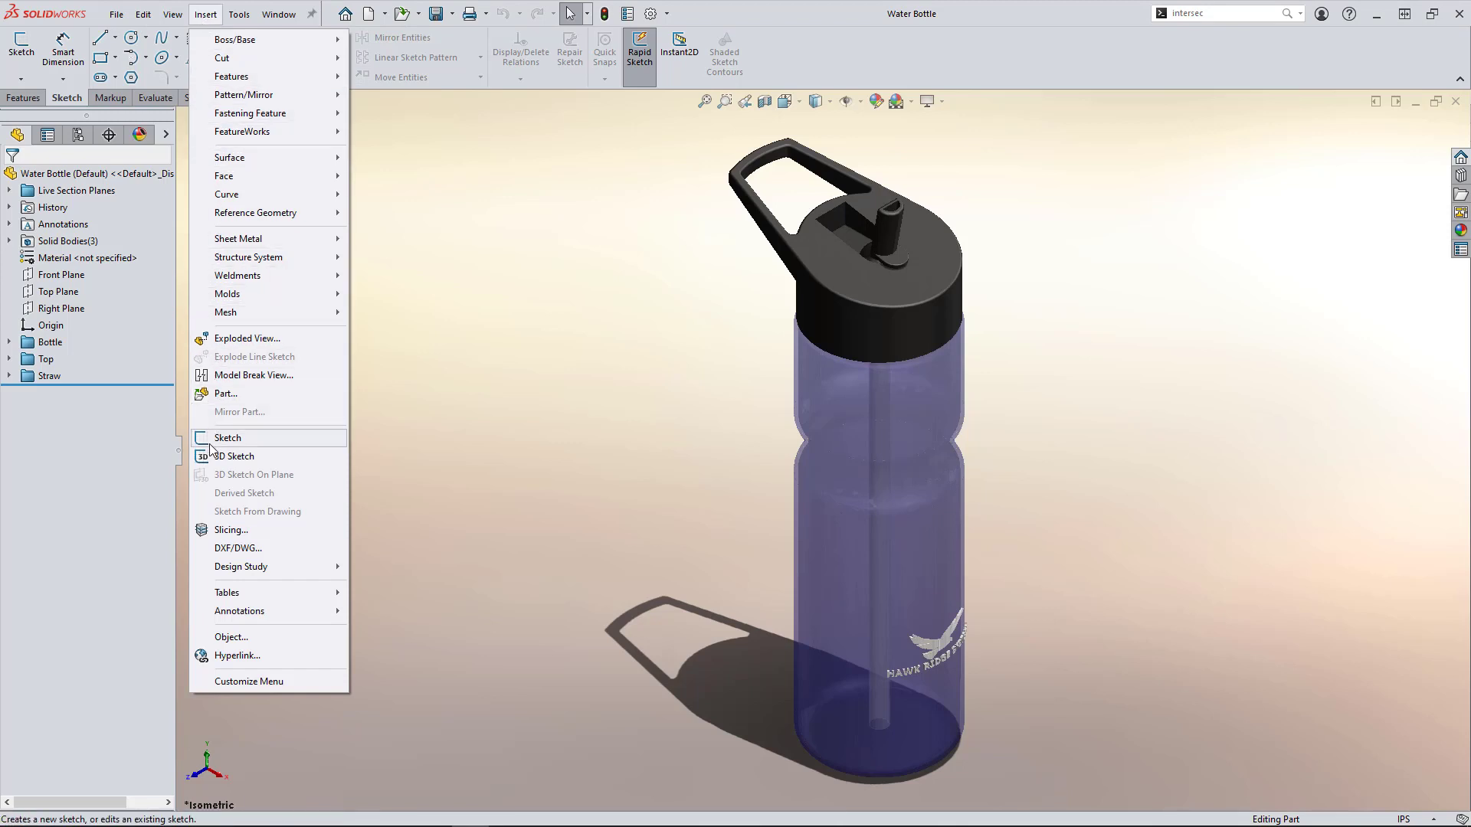
left_click(261, 536)
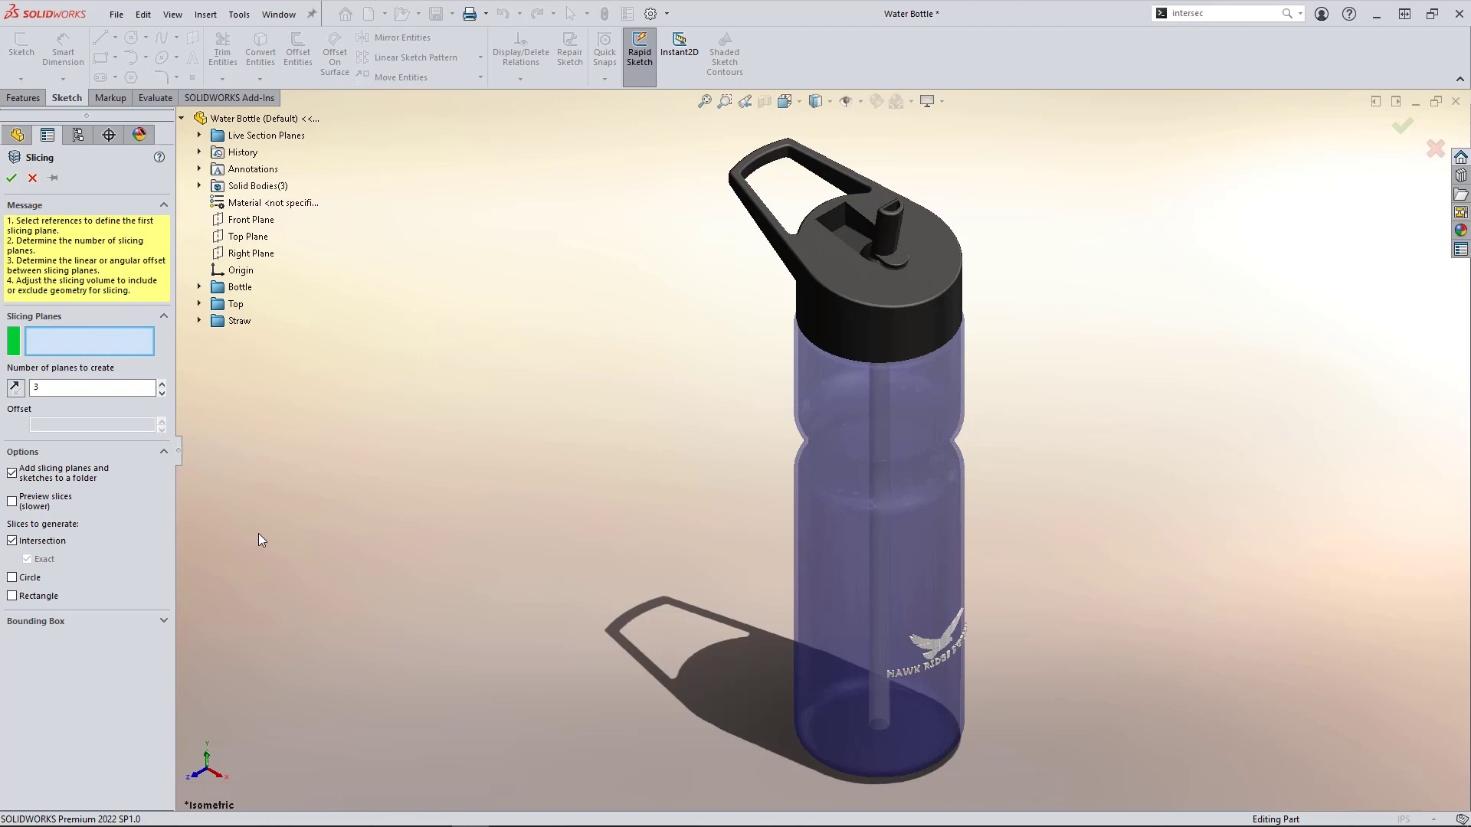
left_click(99, 334)
left_click(92, 388)
Use Front Plane as the slicing plane and enlarge the slicing area's height and width
left_click(242, 224)
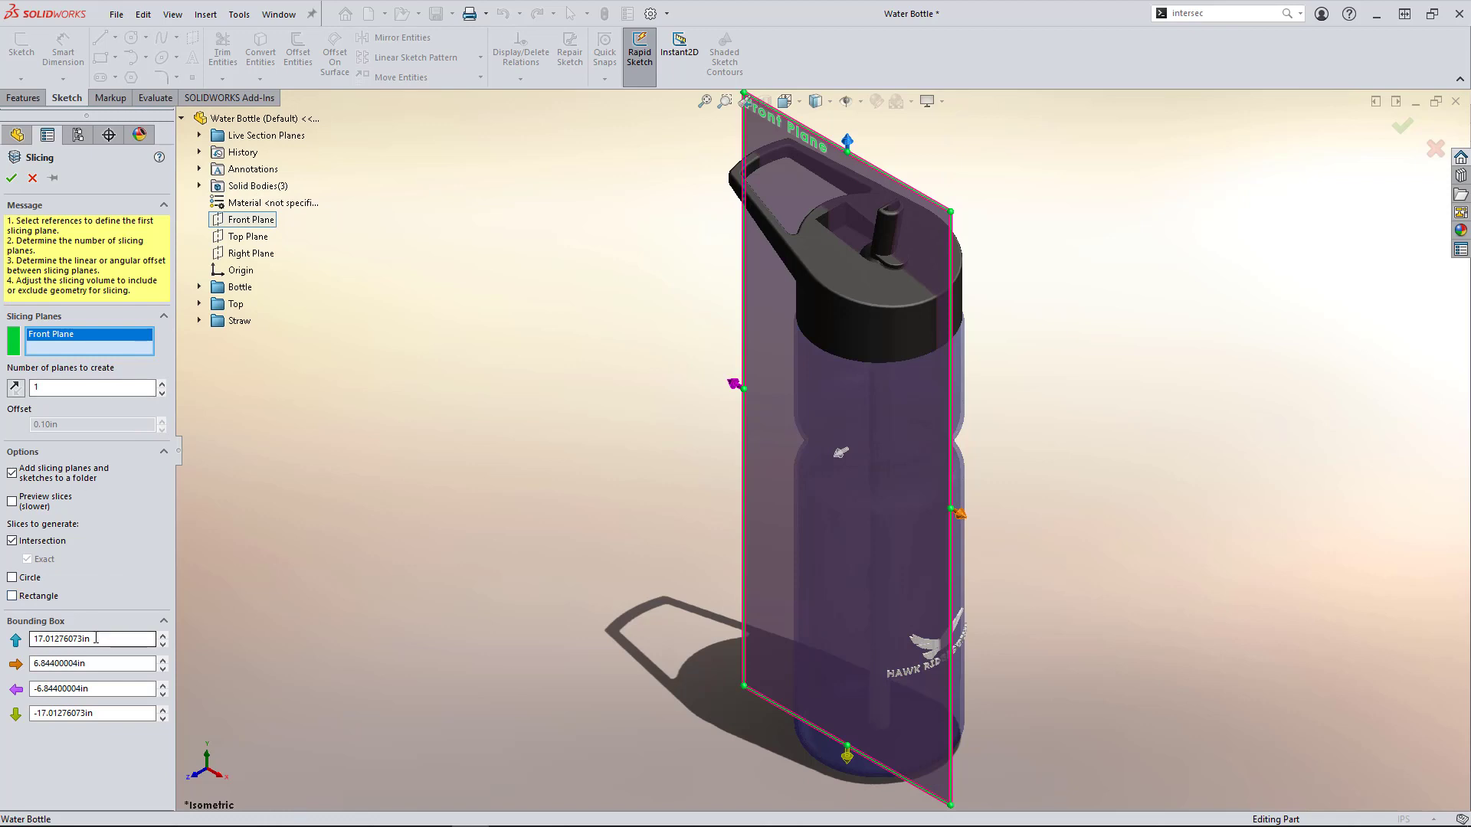
left_click(161, 635)
left_click(162, 635)
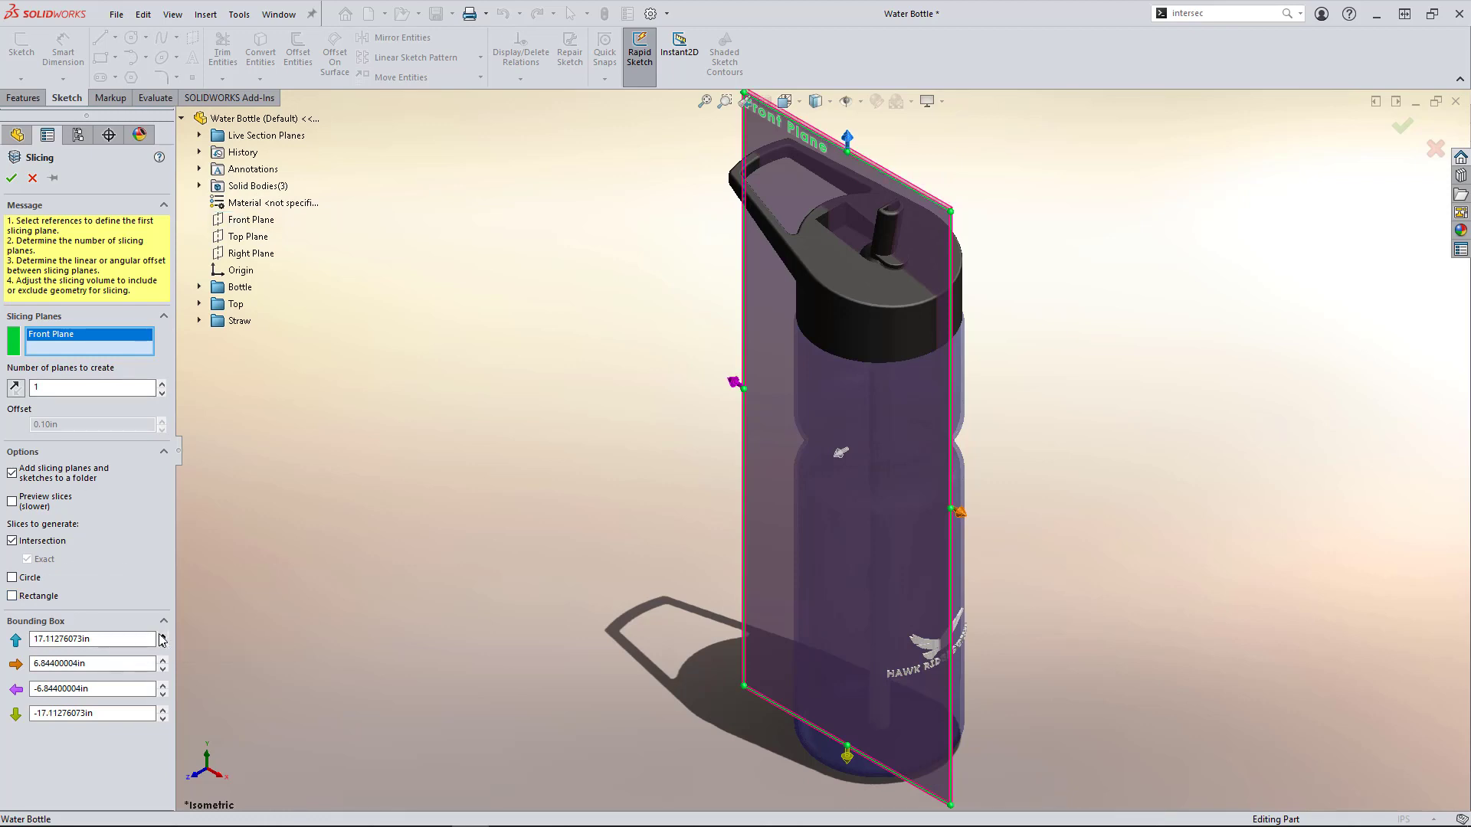
left_click(162, 692)
left_click(163, 691)
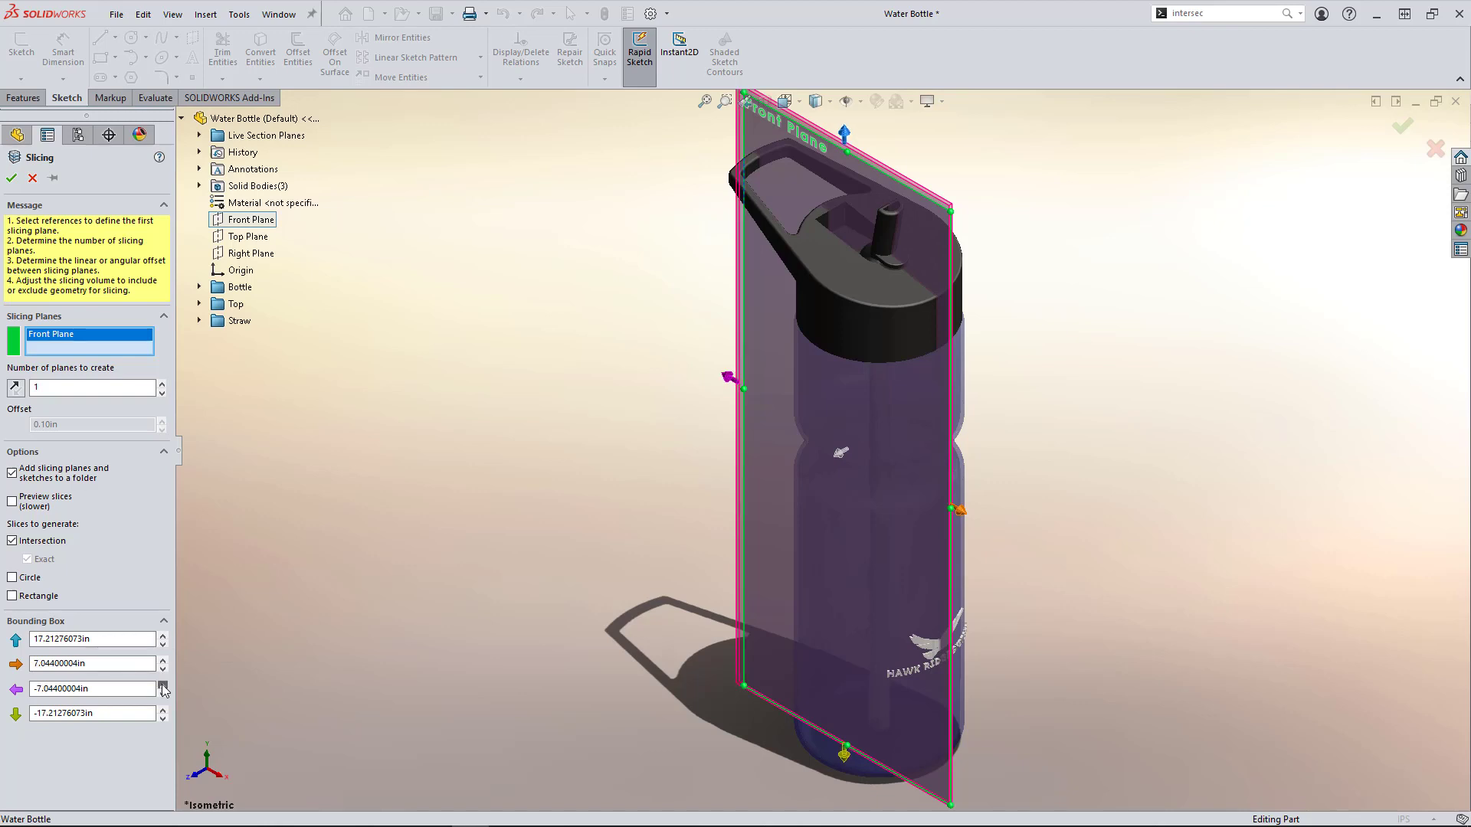
Check the slice from front, left and isometric views and turn on the preview
key("ctrl+1")
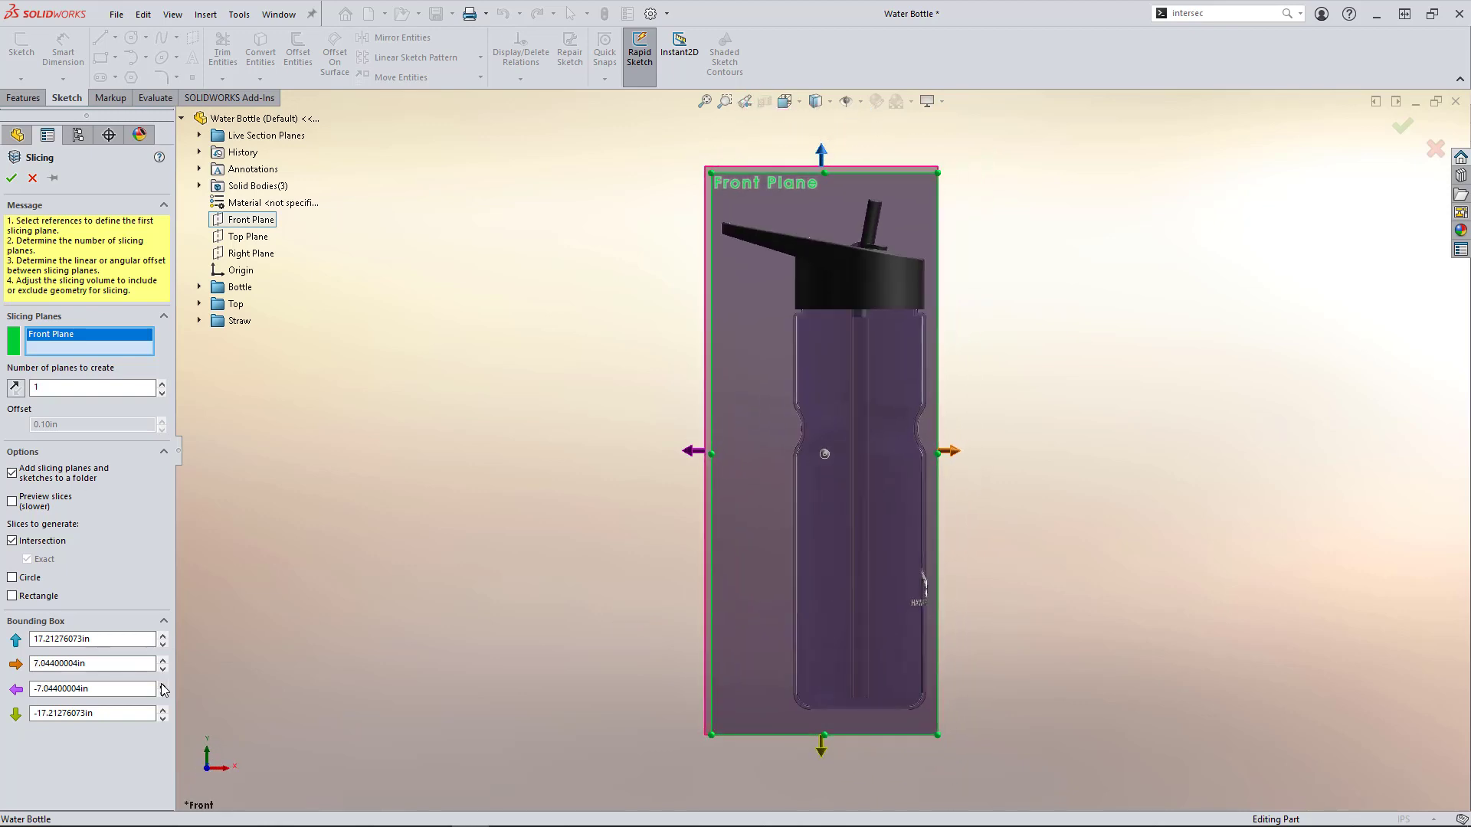
key("ctrl+3")
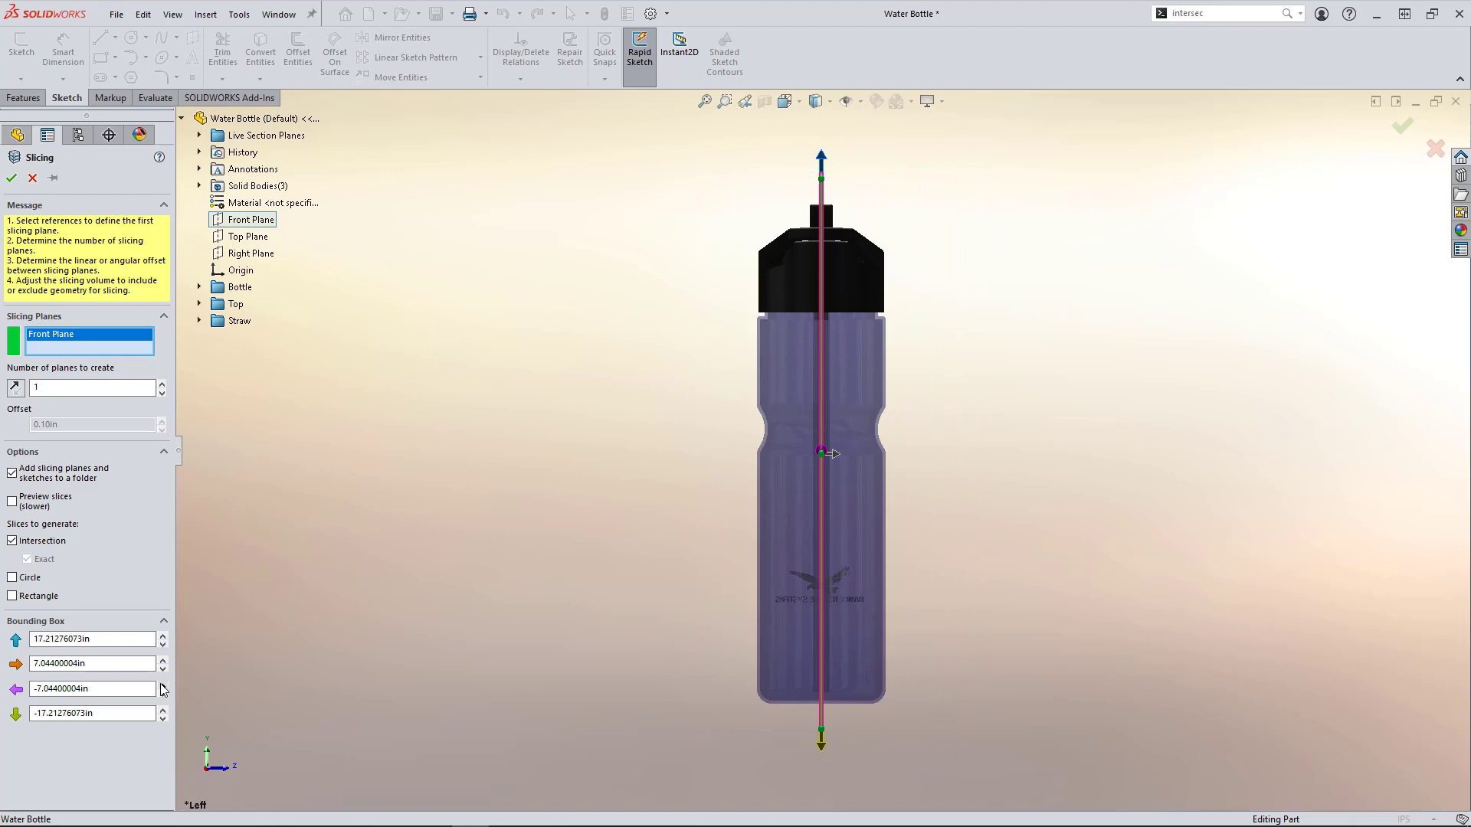
key("ctrl+7")
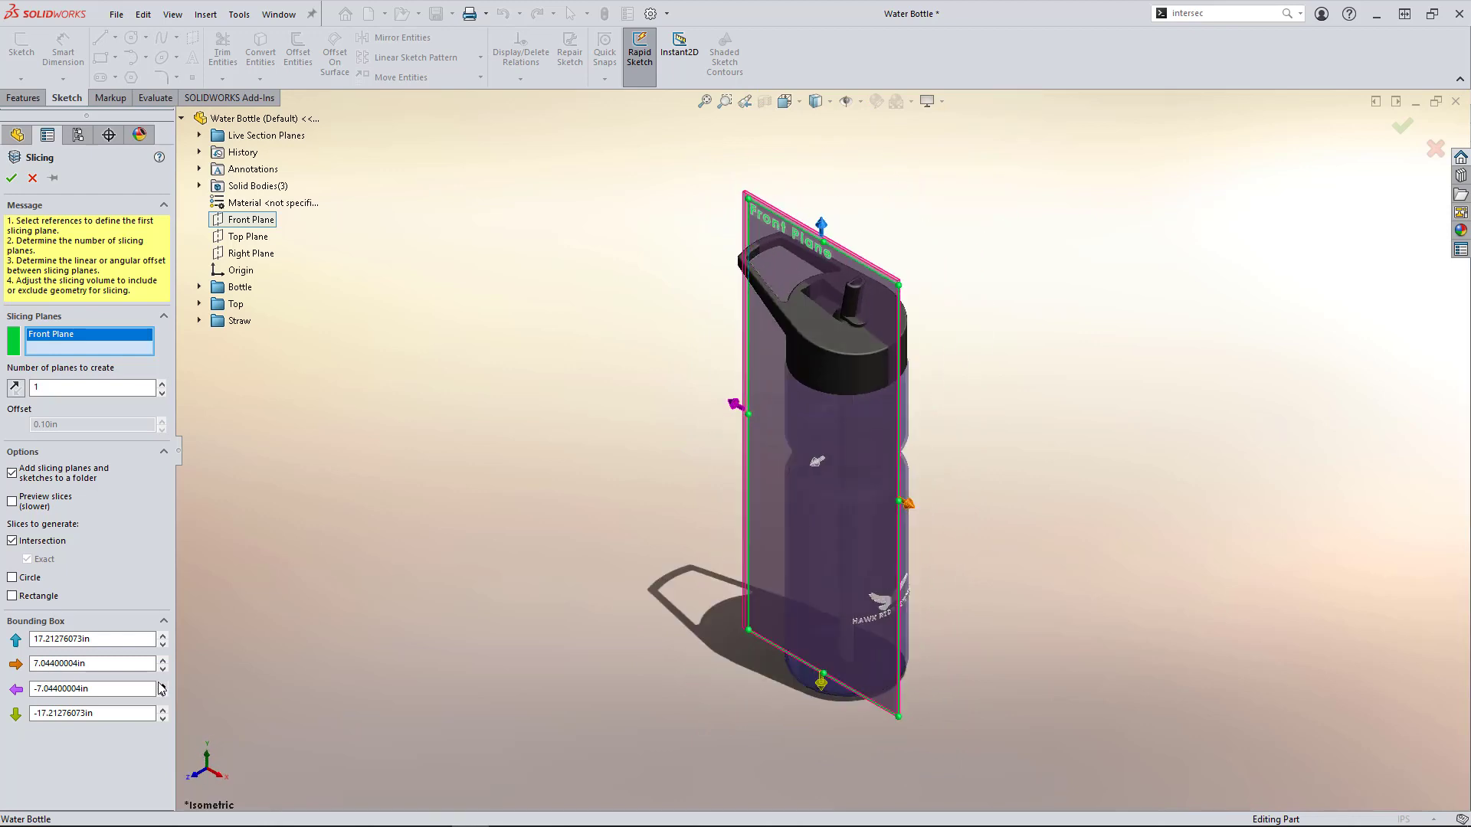
left_click(12, 502)
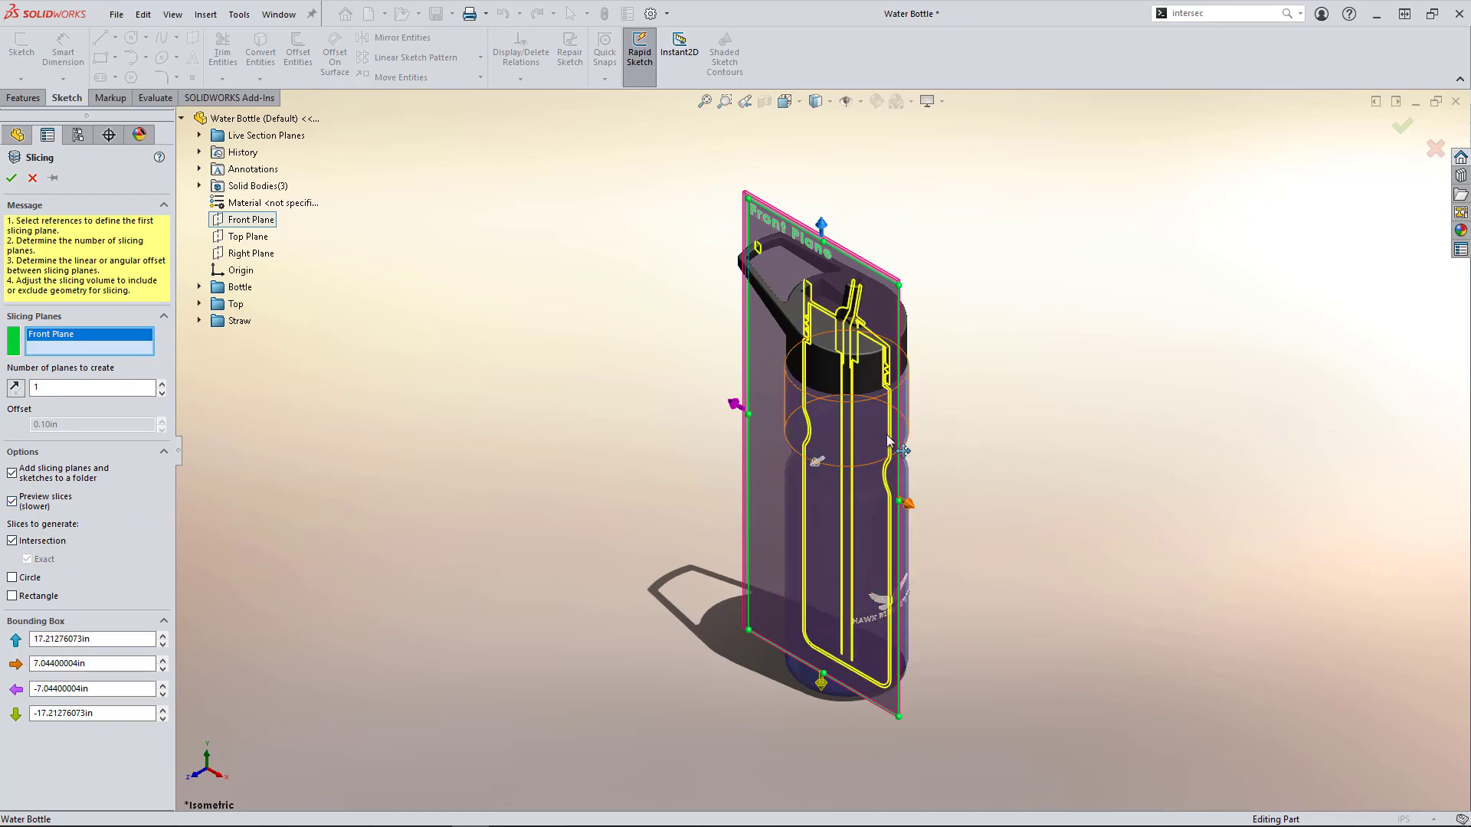
scroll(871, 440, "down", 3)
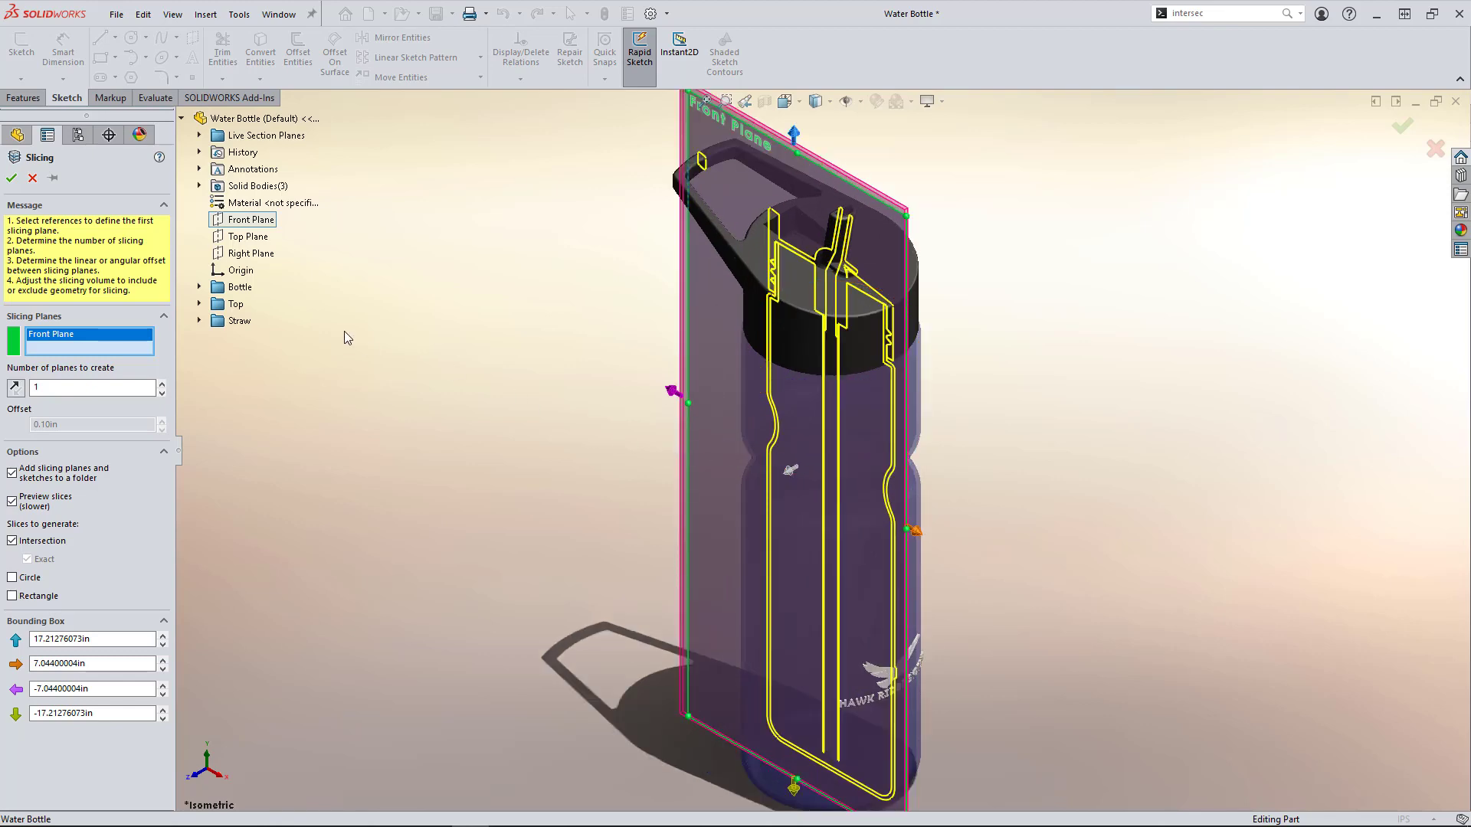
Create Slice1, expand it to show Plane11 and Sketch34, and hide the solid bodies
left_click(11, 178)
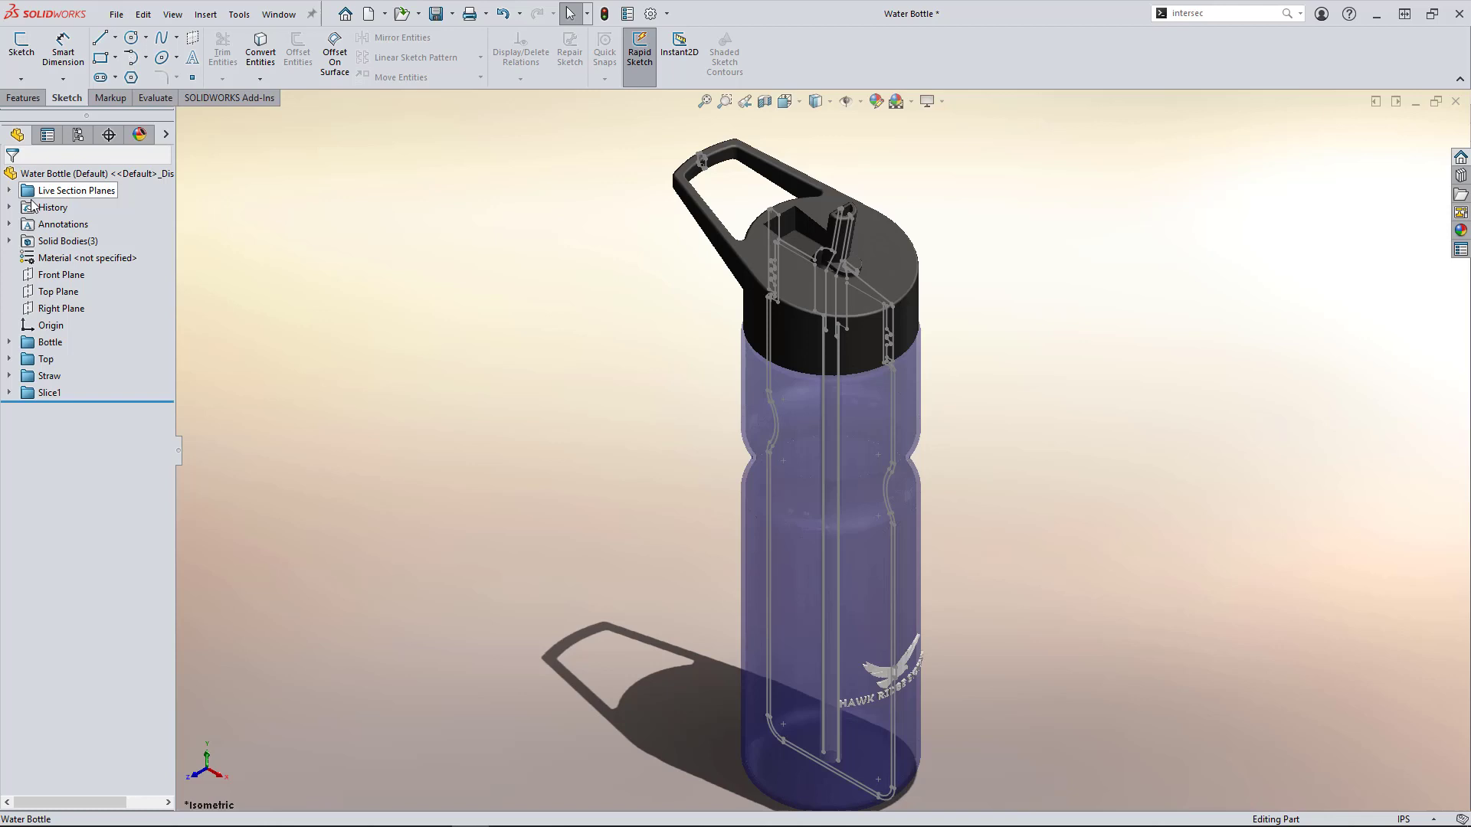
left_click(26, 398)
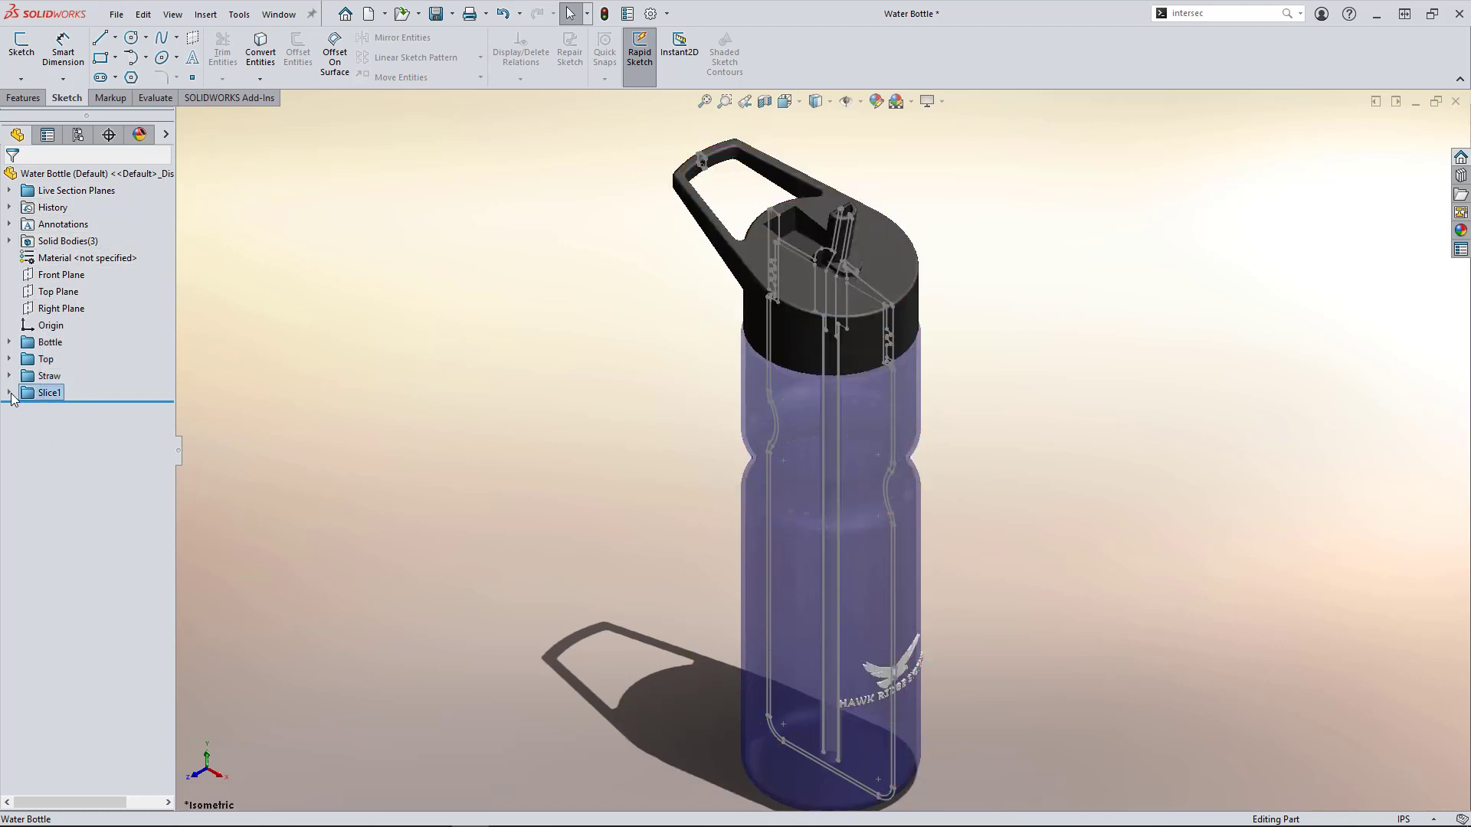
left_click(10, 394)
left_click(70, 410)
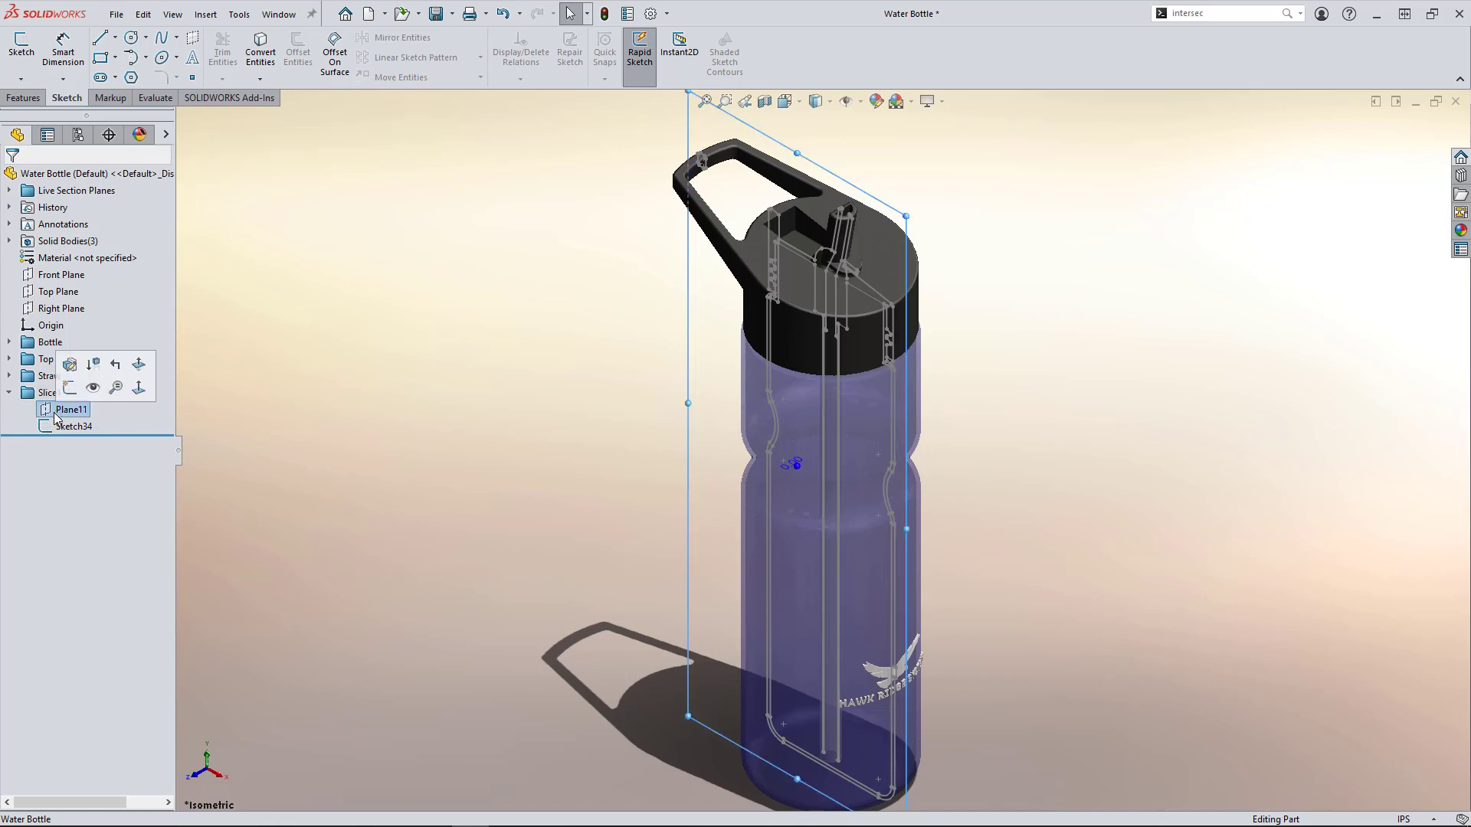
left_click(53, 429)
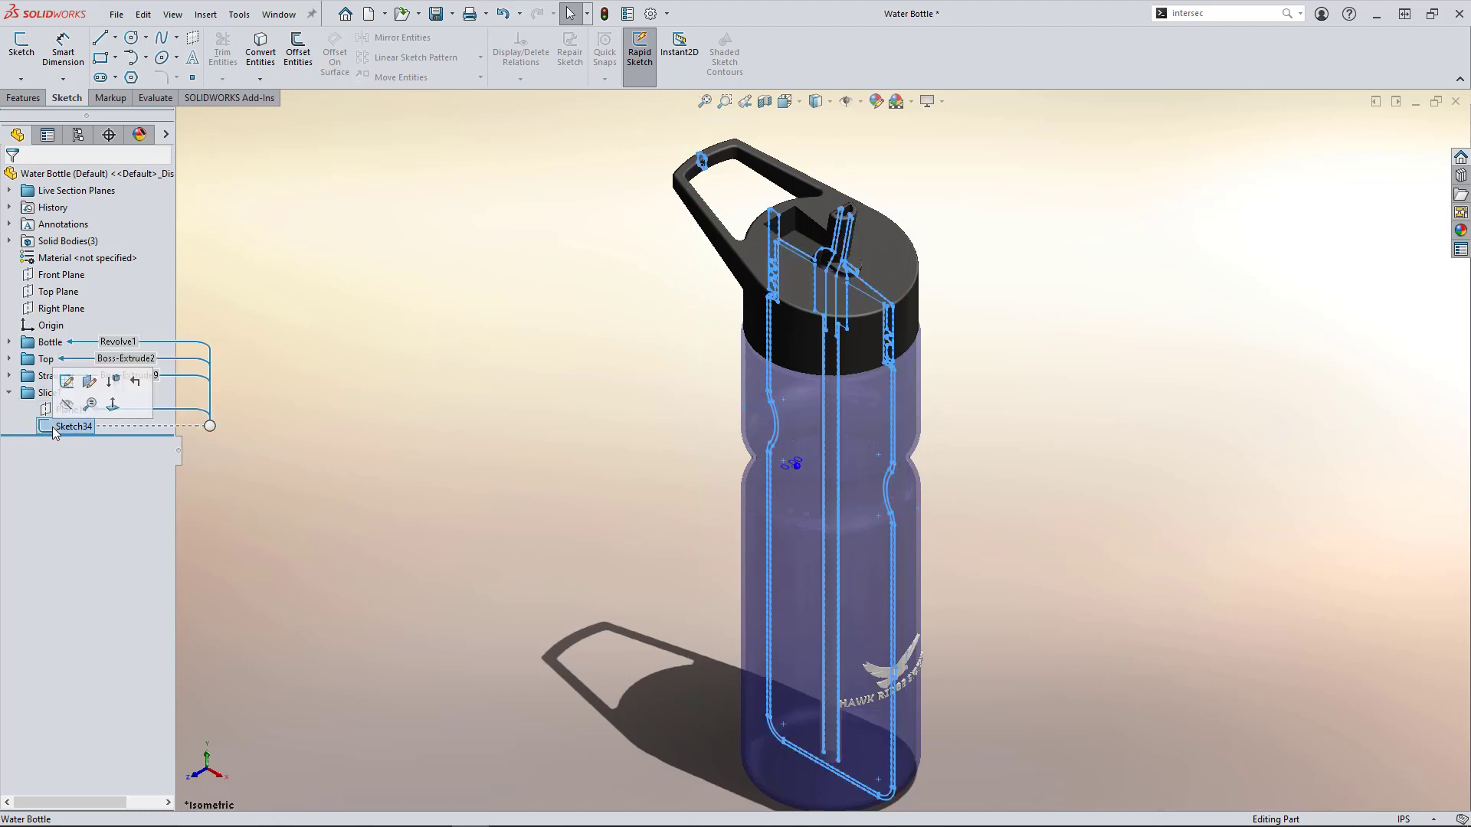
right_click(42, 245)
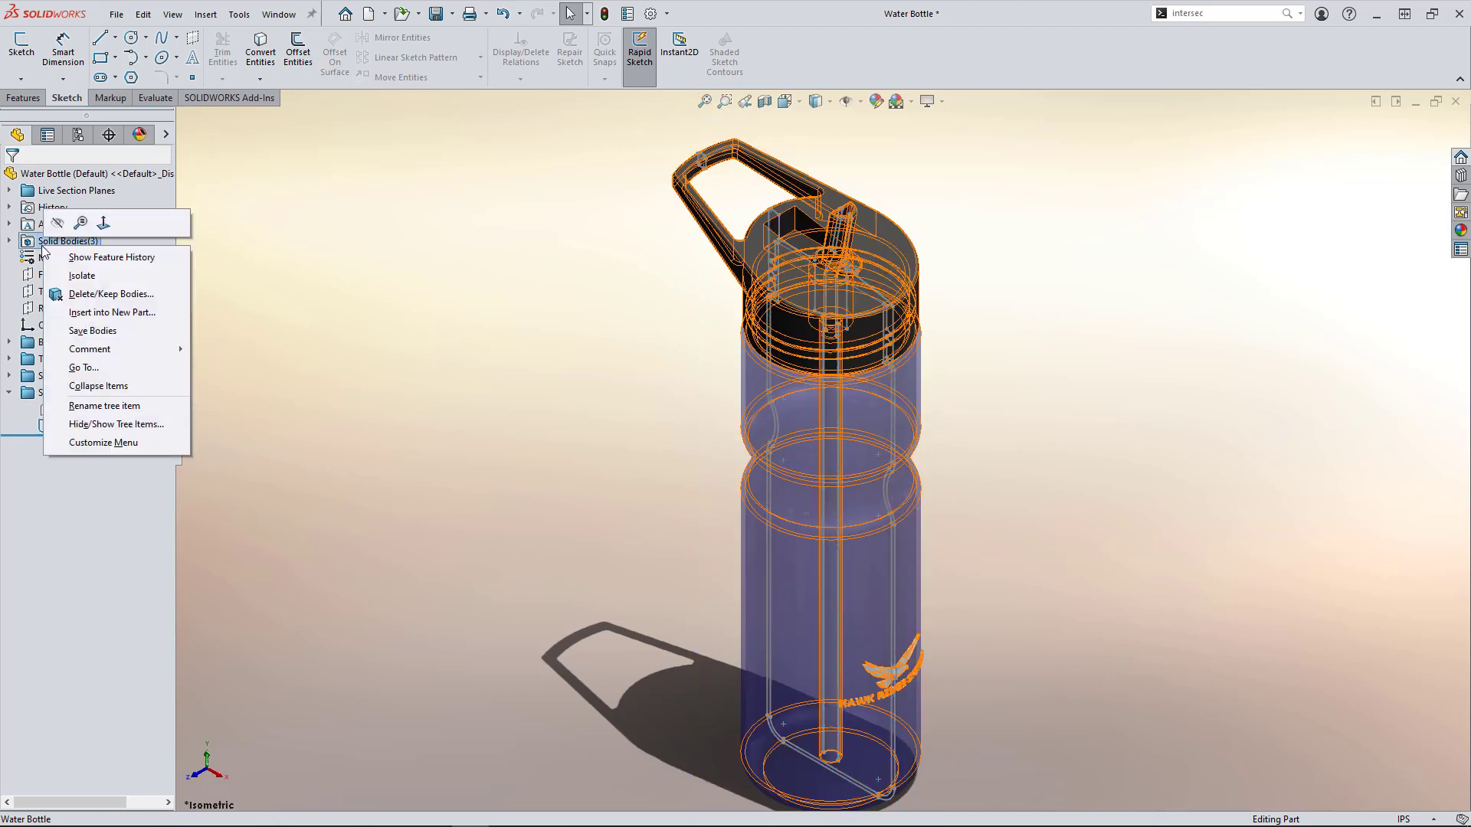
left_click(56, 224)
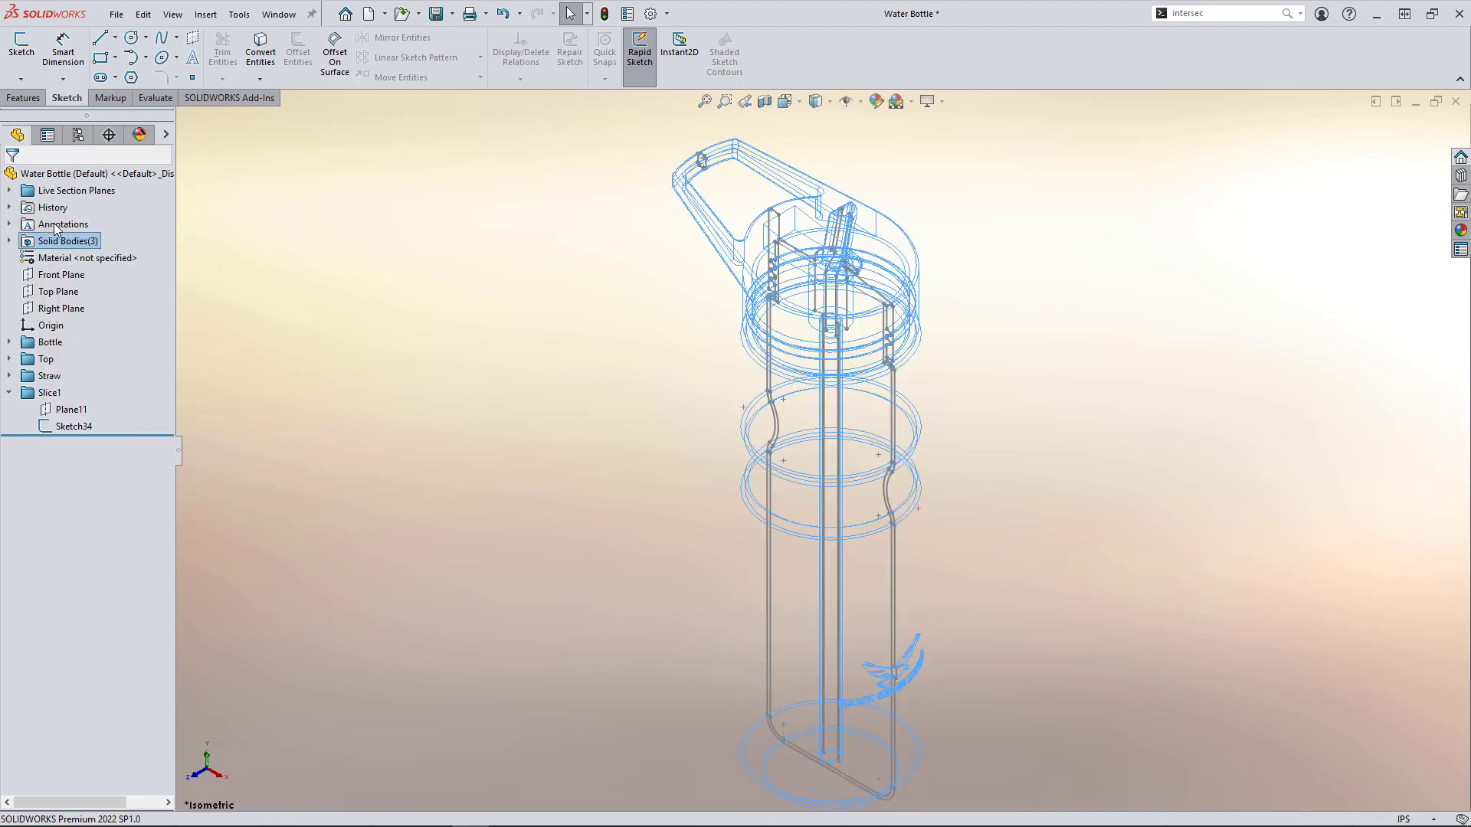
Edit Sketch34, inspect its neck and straw lines, then discard the changes and exit
left_click(70, 427)
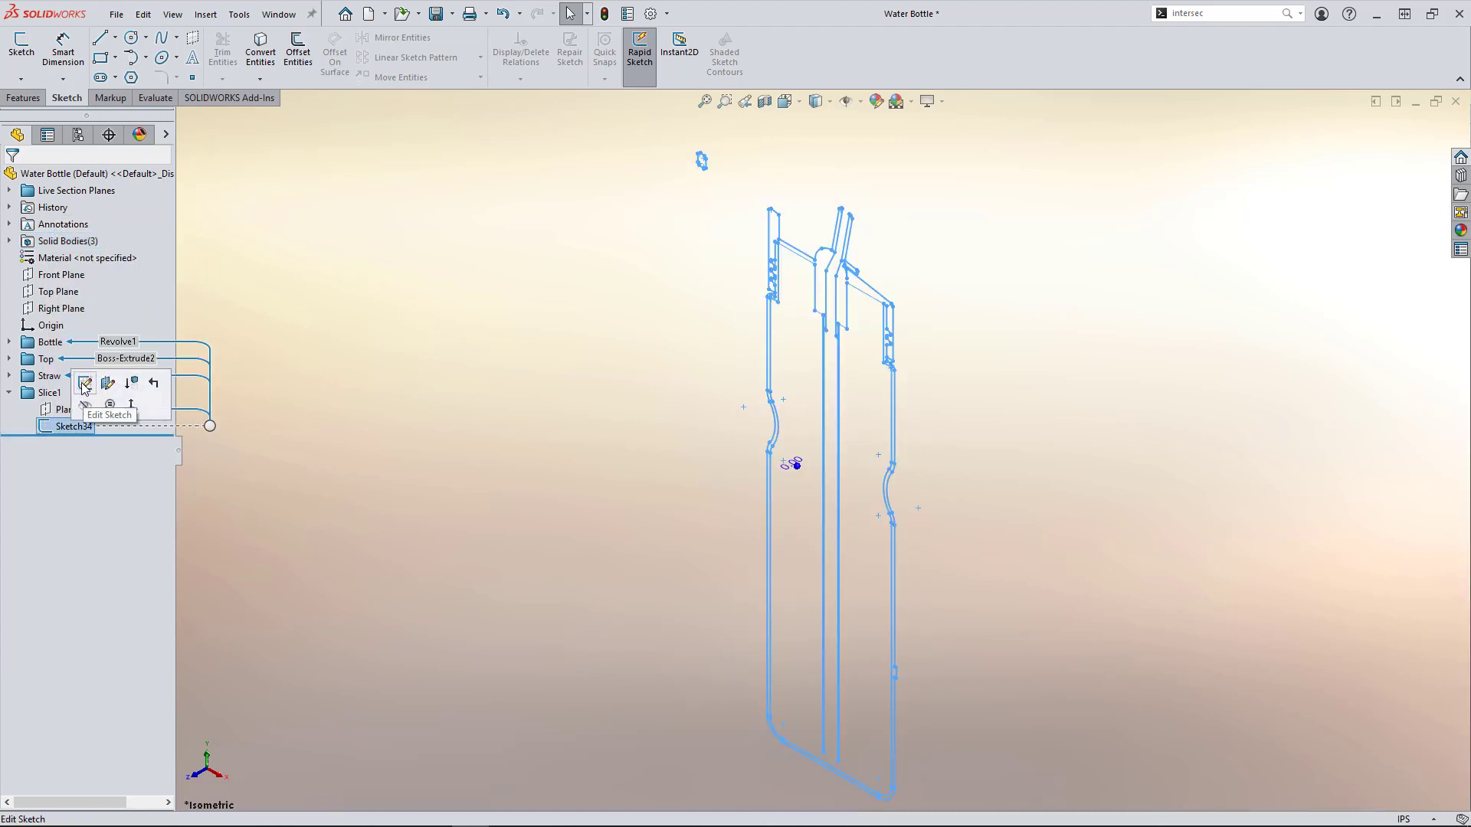
left_click(84, 383)
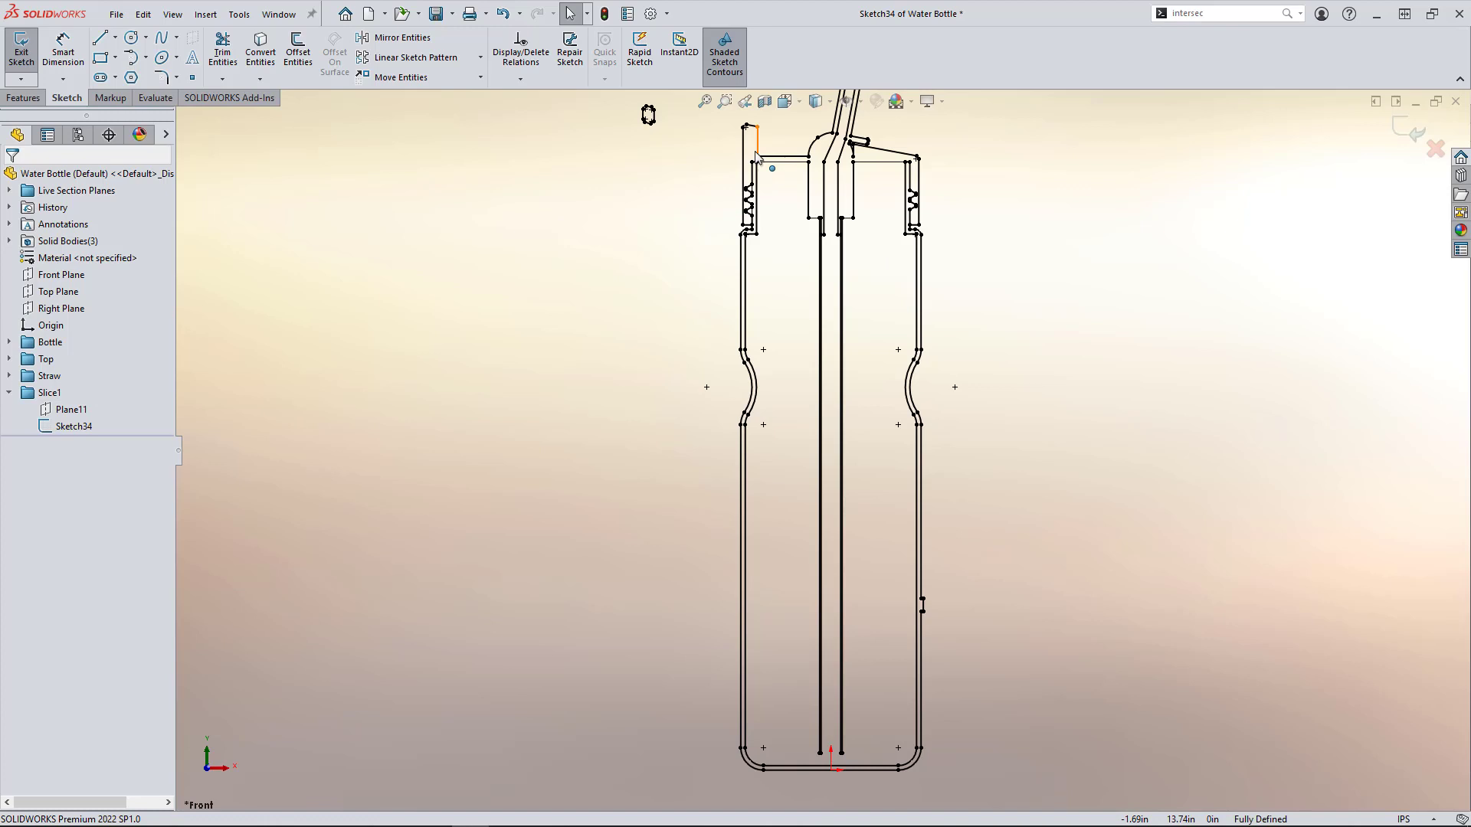
left_click(756, 195)
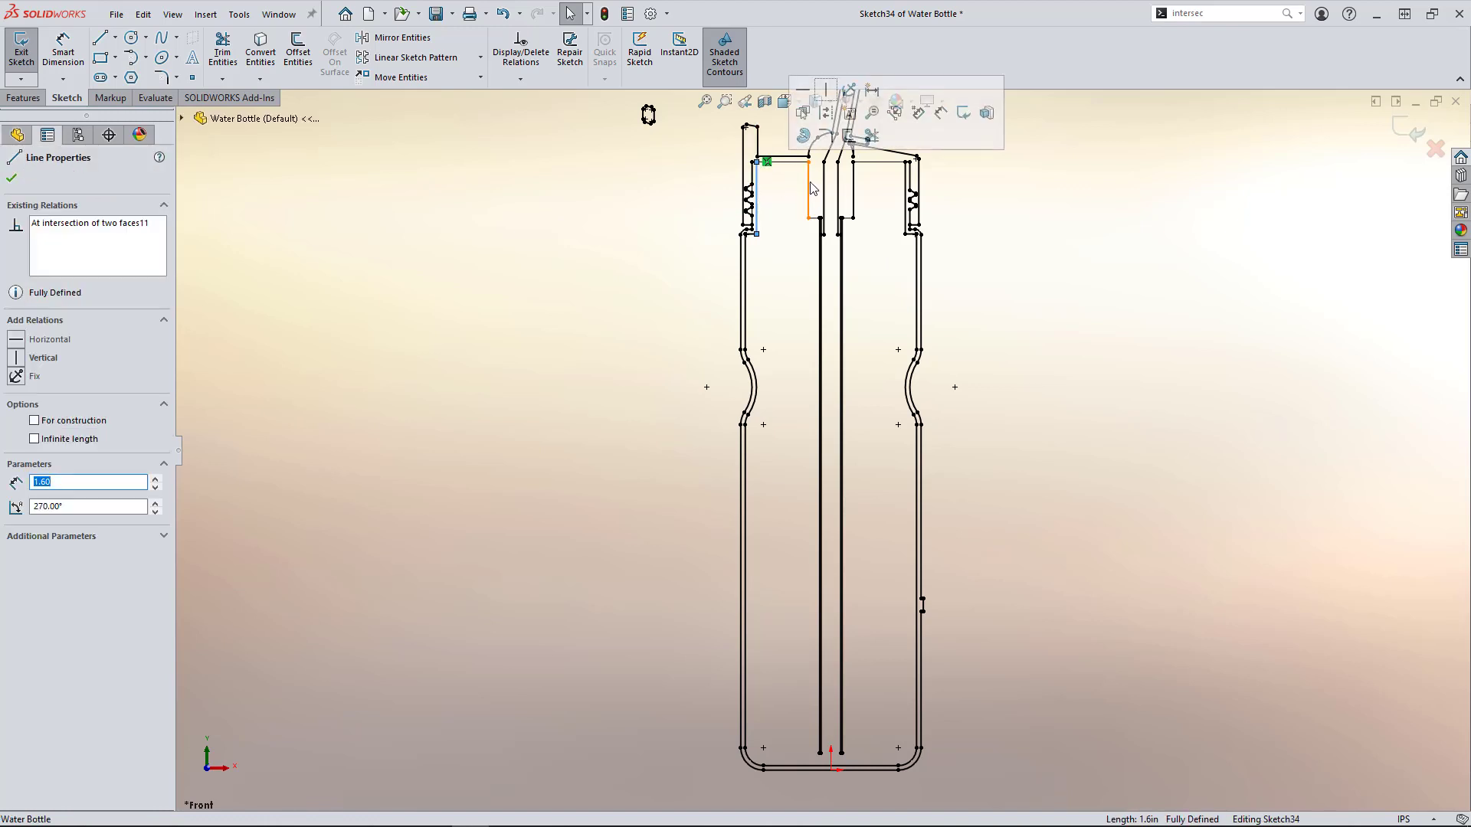
left_click(810, 189)
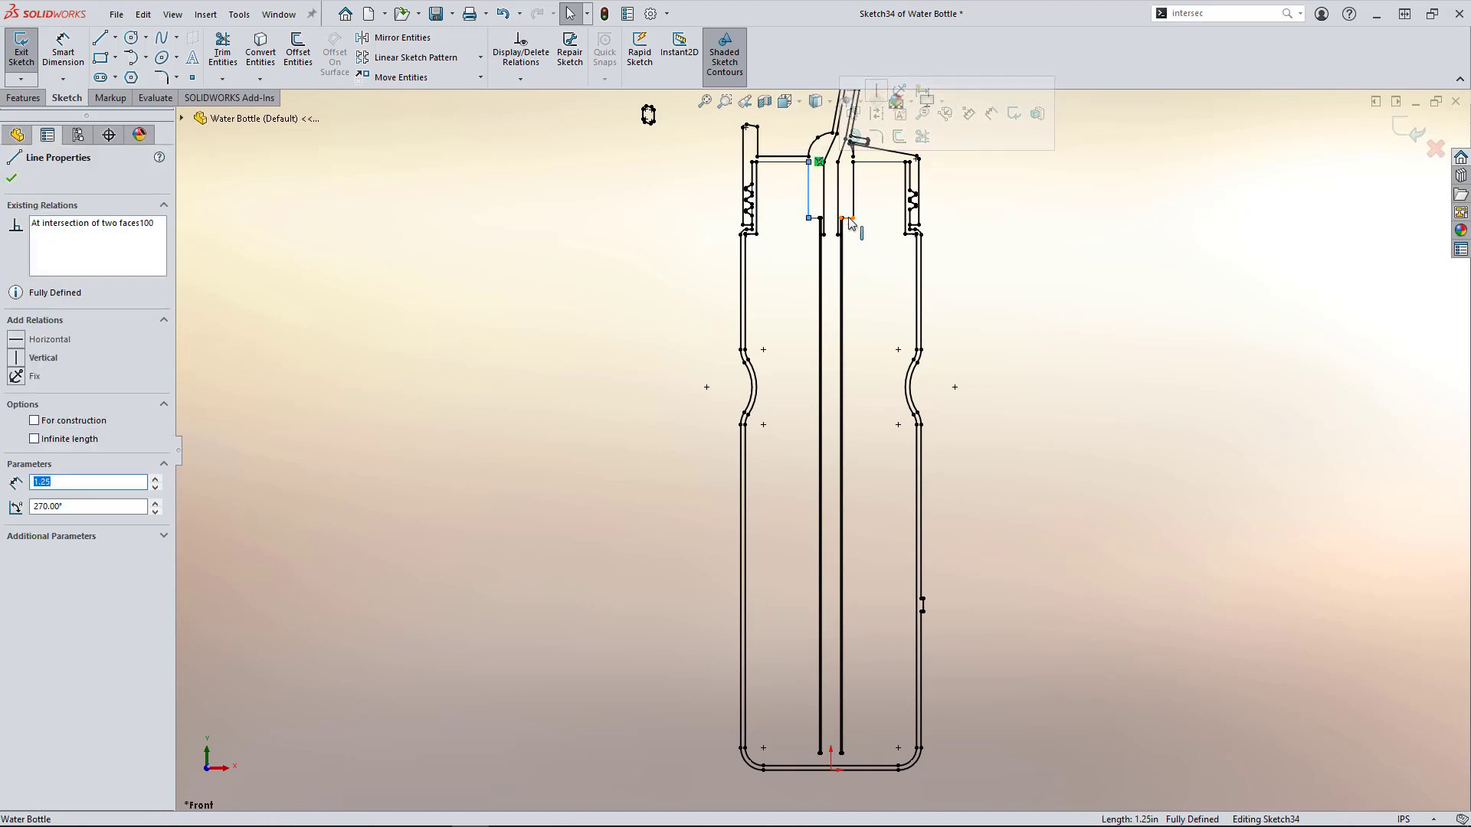
left_click(890, 247)
scroll(891, 247, "up", 1)
scroll(885, 241, "down", 1)
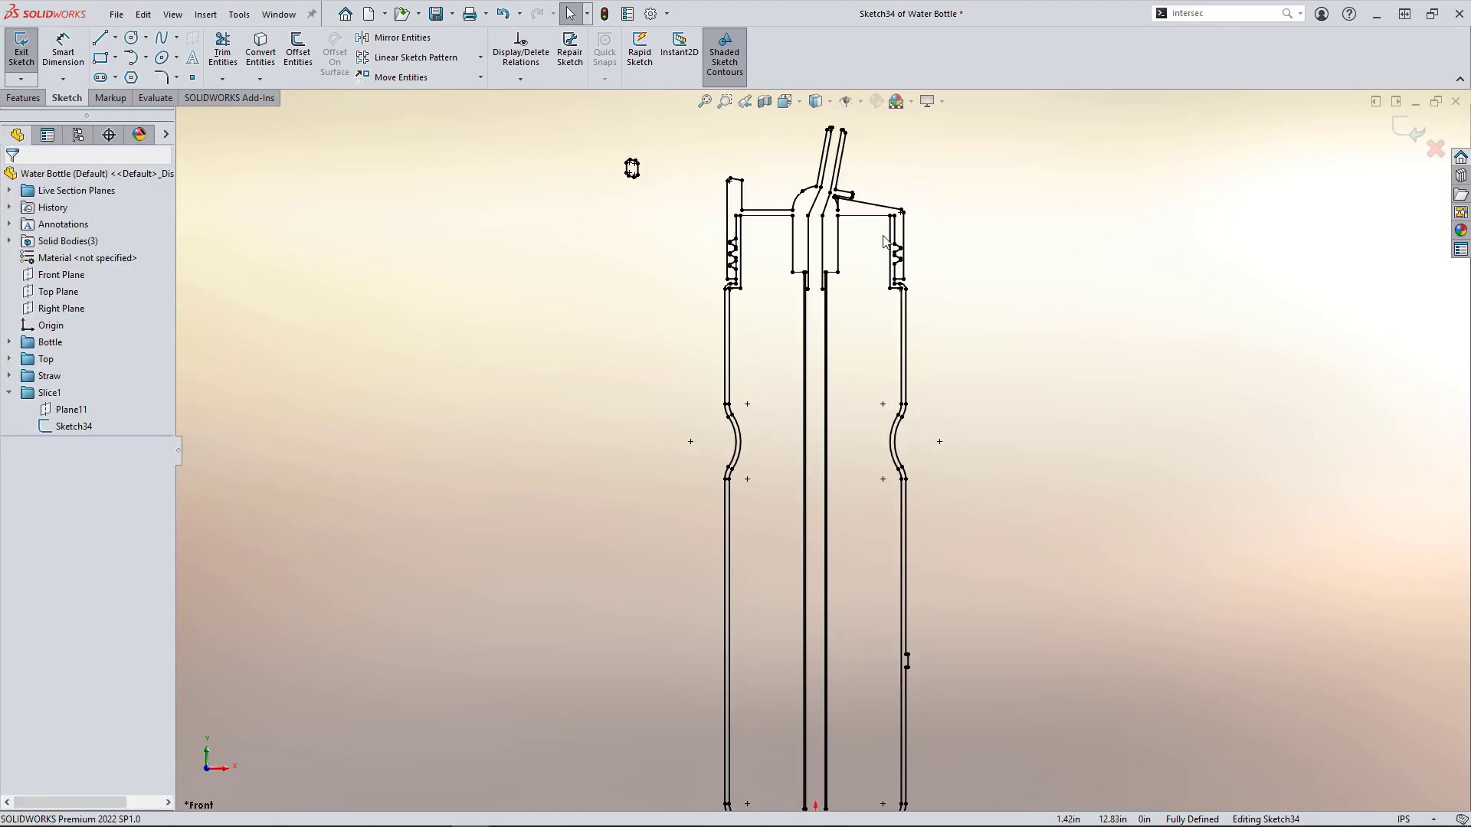
left_click(1434, 150)
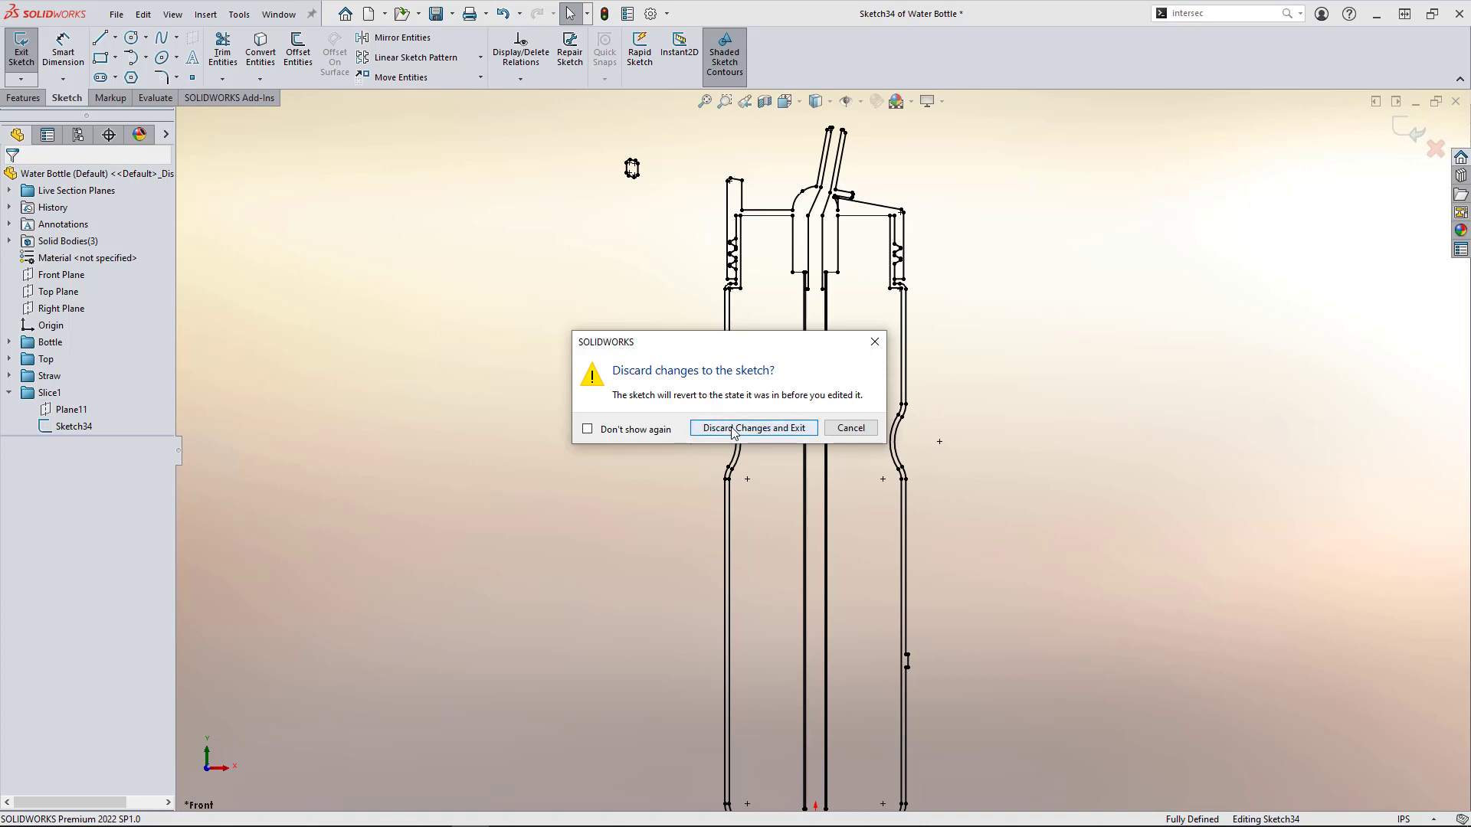
left_click(733, 429)
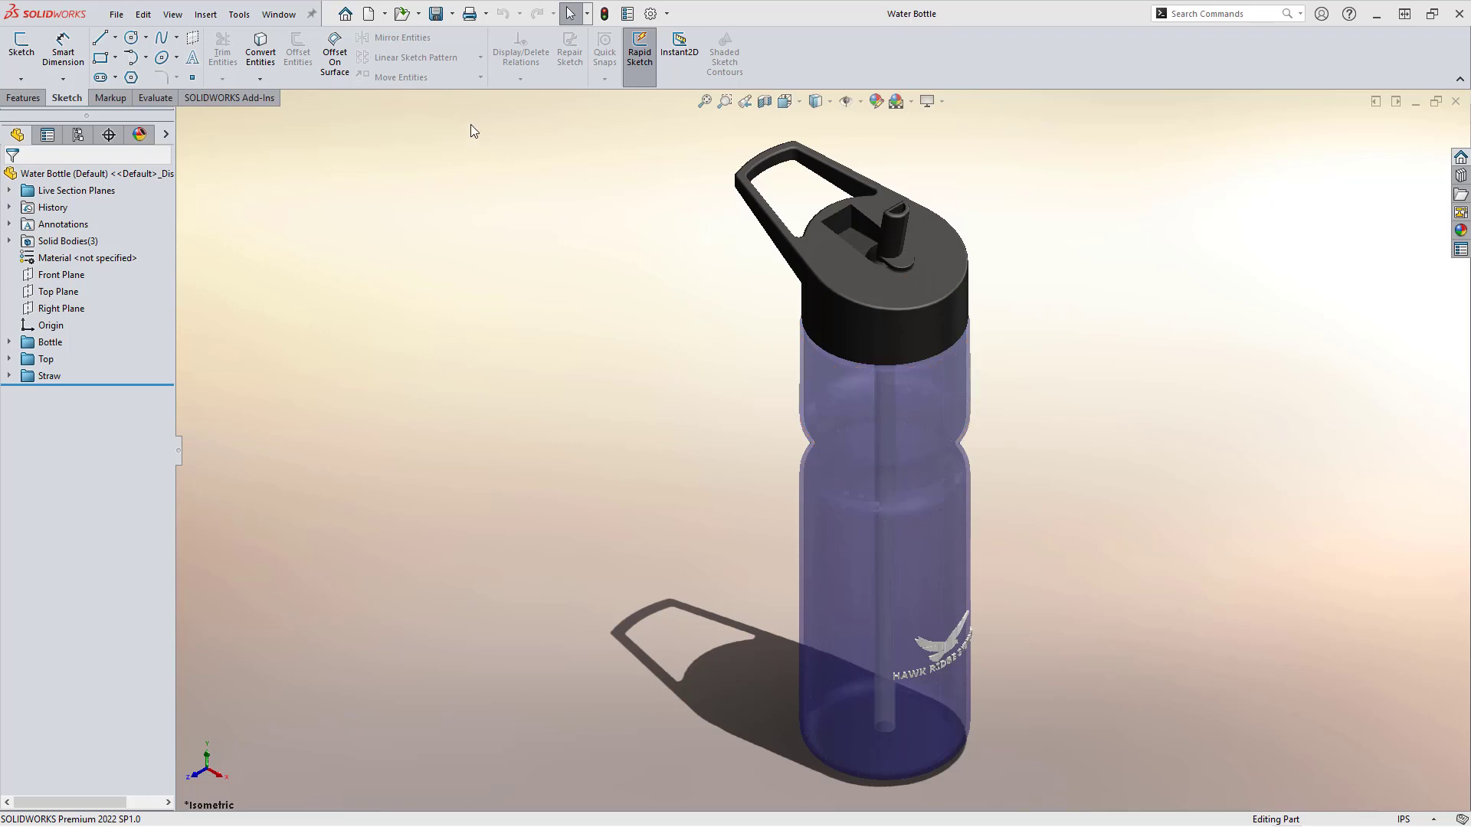
Start a new Slicing, show temporary axes, and pick the bottle axis and handle vertex
left_click(206, 15)
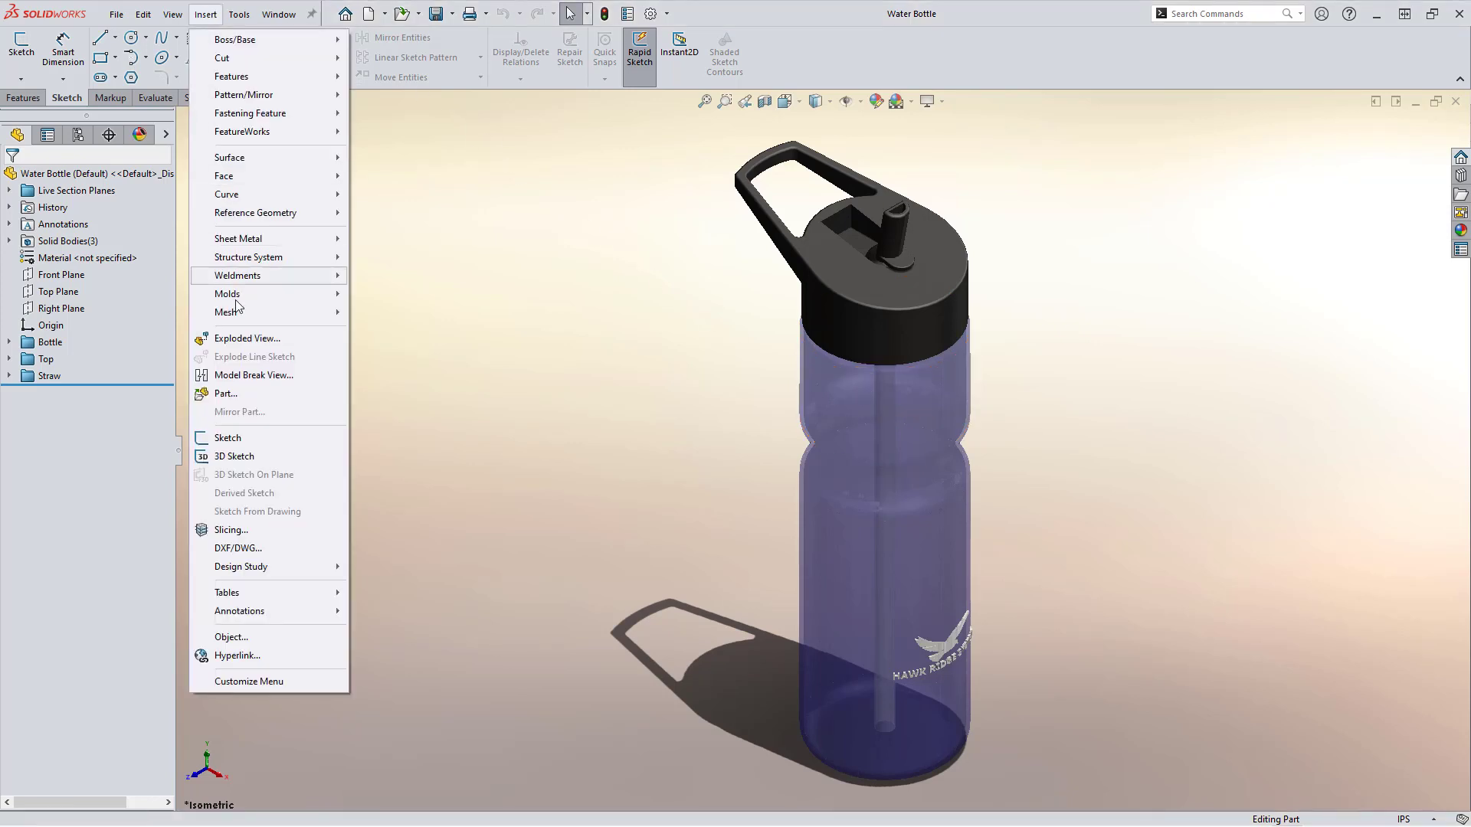
left_click(234, 530)
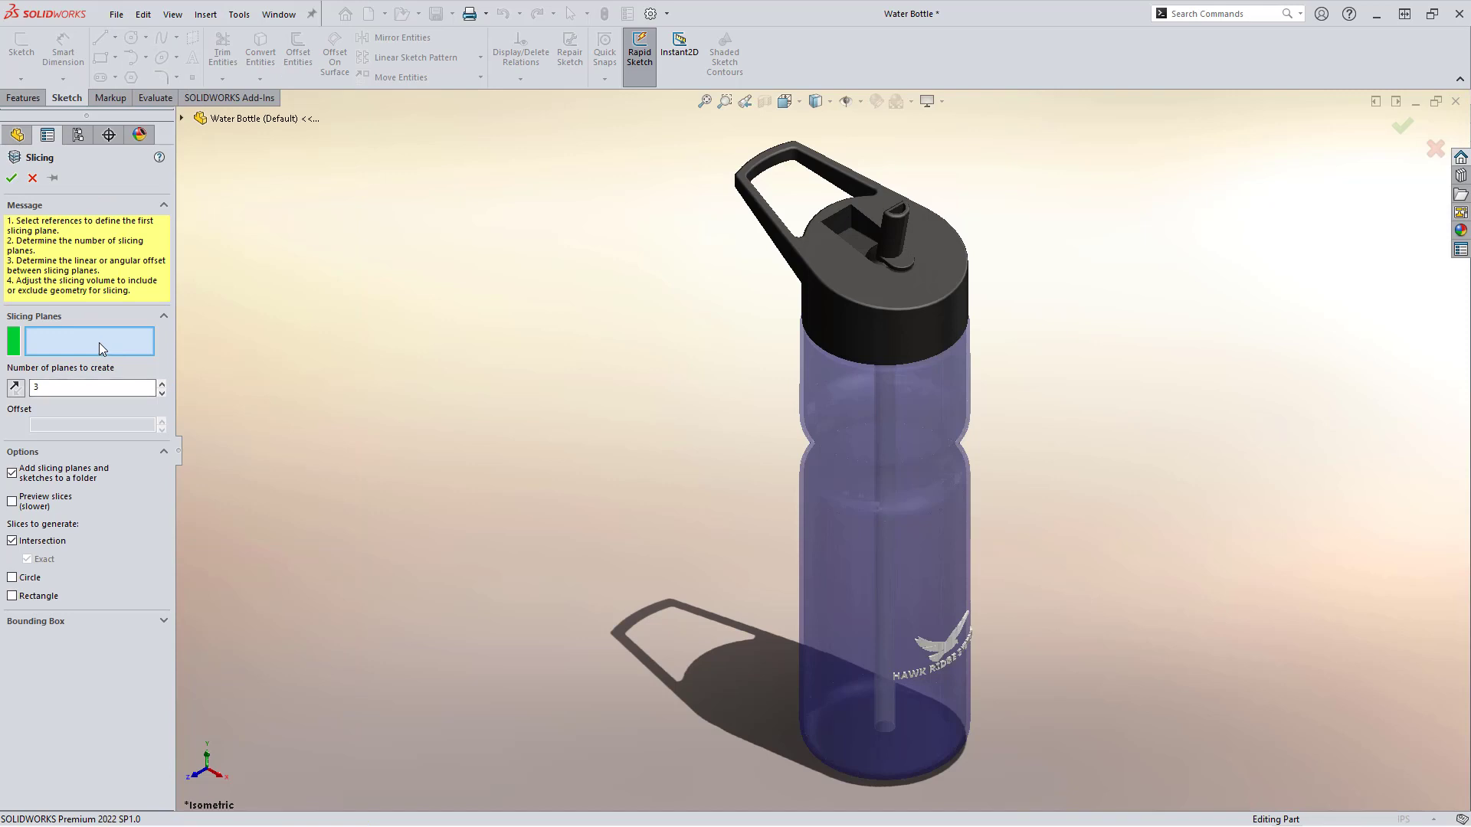
left_click(861, 102)
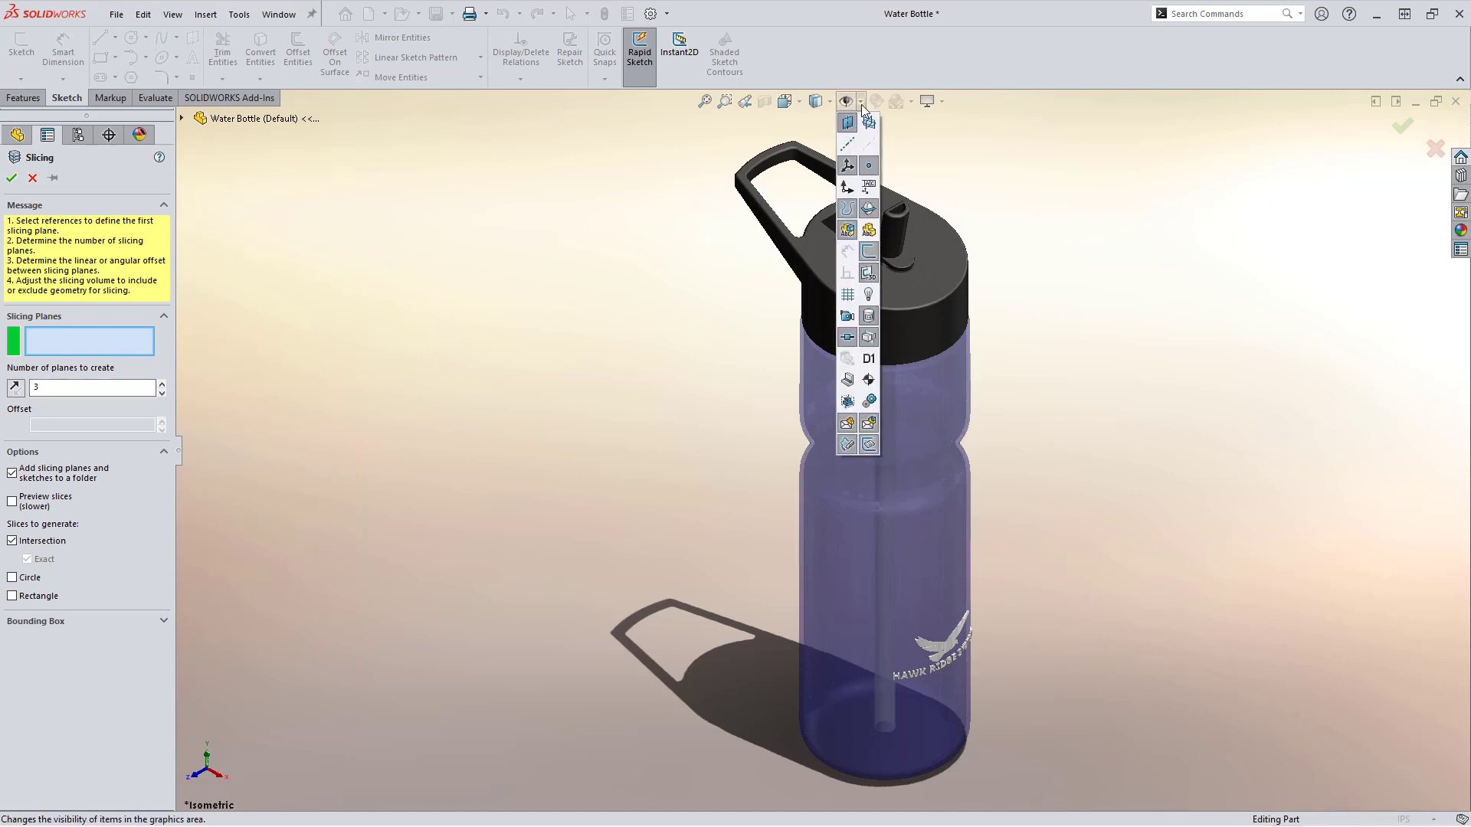
left_click(871, 148)
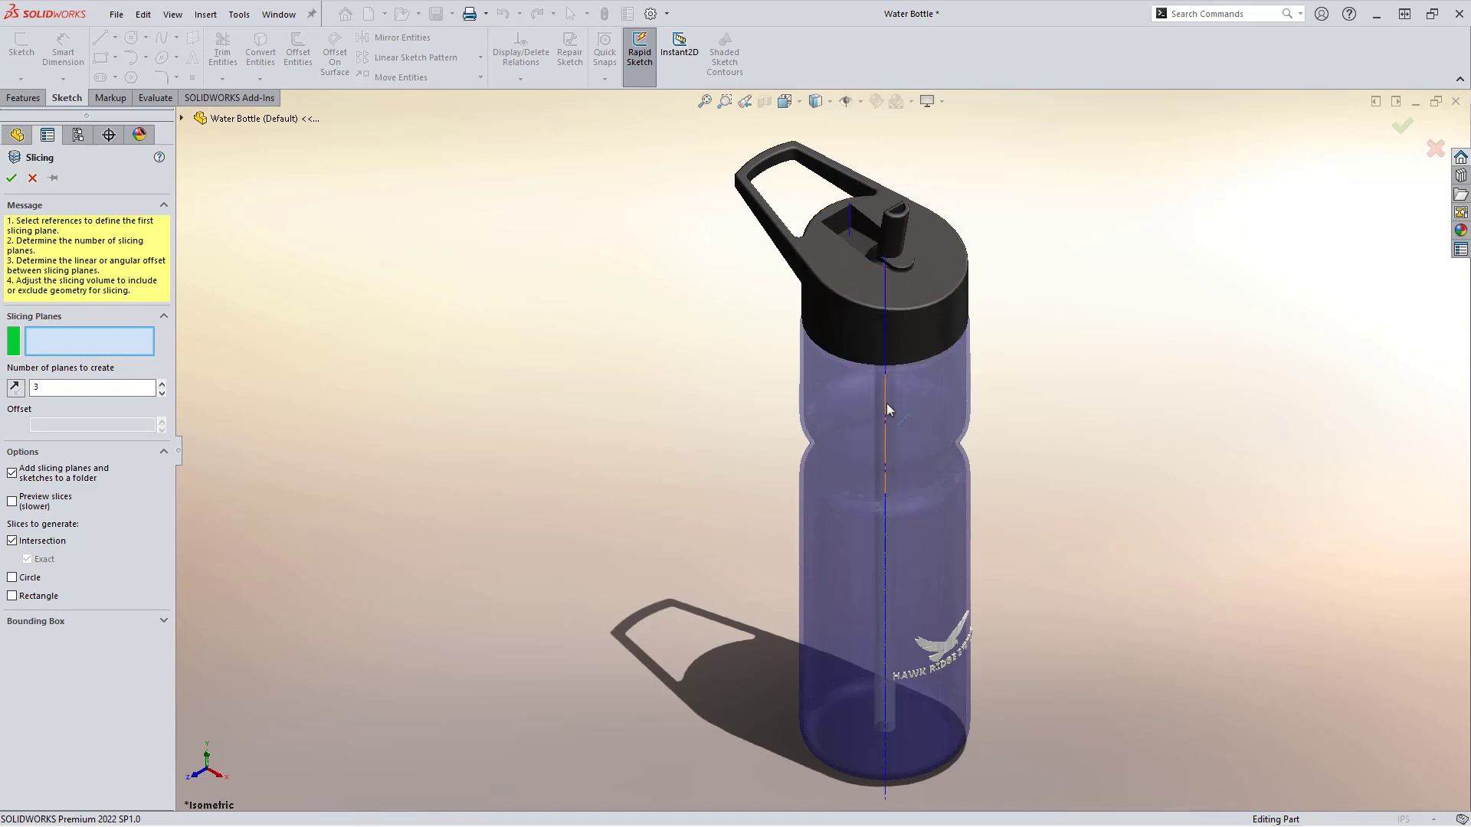
left_click(886, 425)
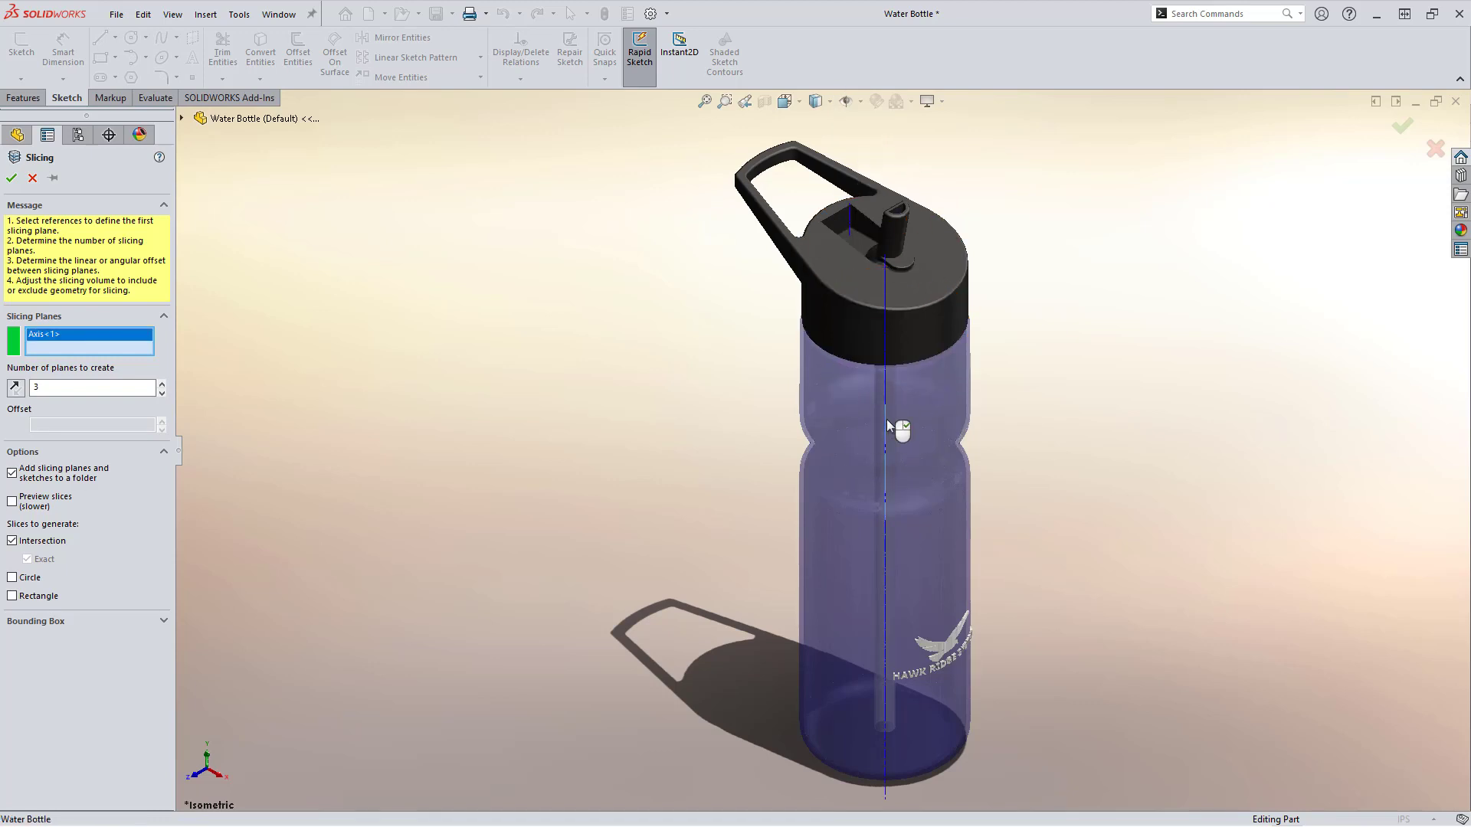
left_click(791, 159)
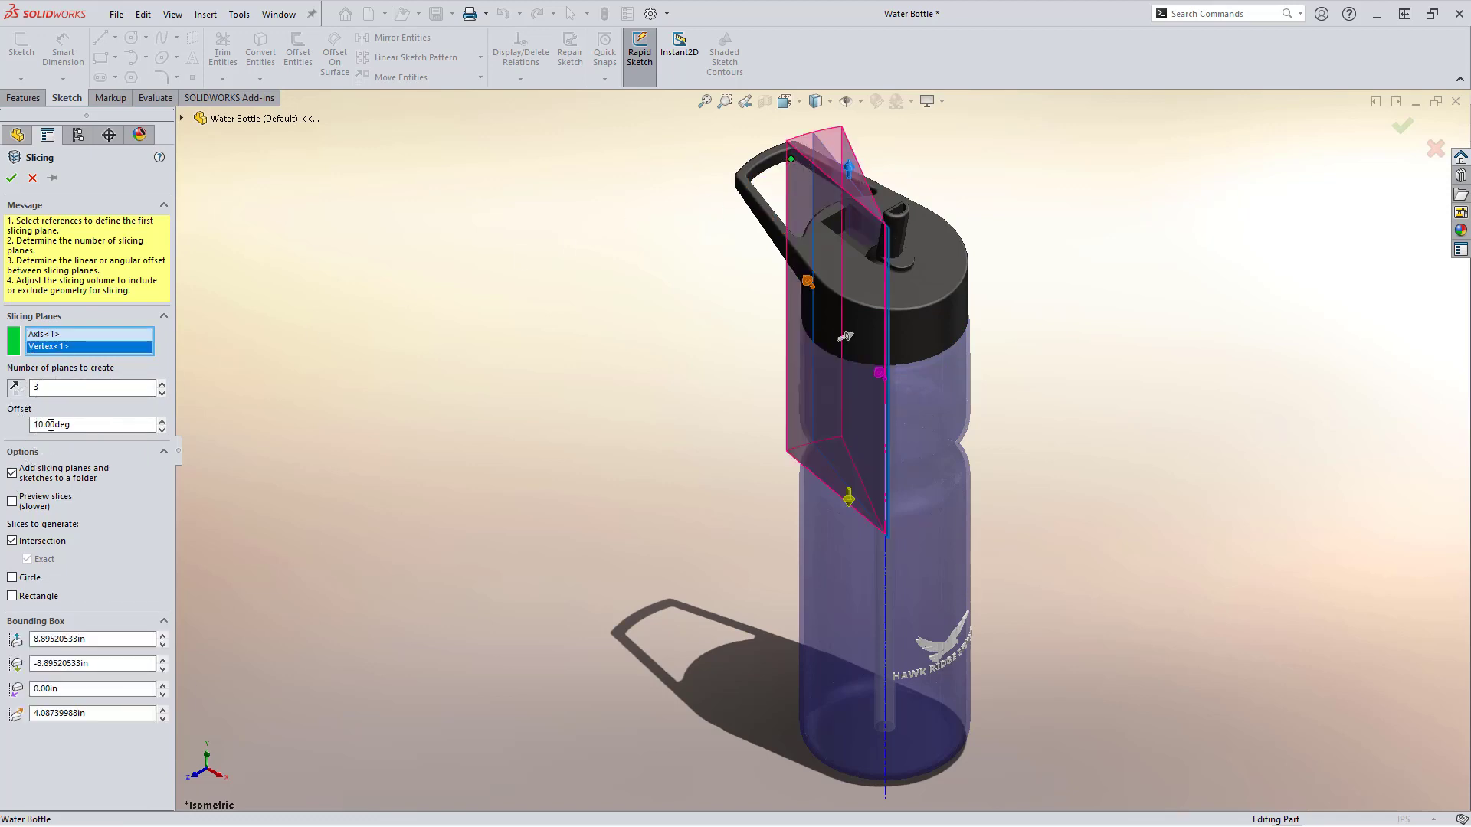
Raise the angular offset between the three slices to 16° and accept
left_click(161, 419)
left_click(162, 421)
left_click(162, 421)
left_click(162, 421)
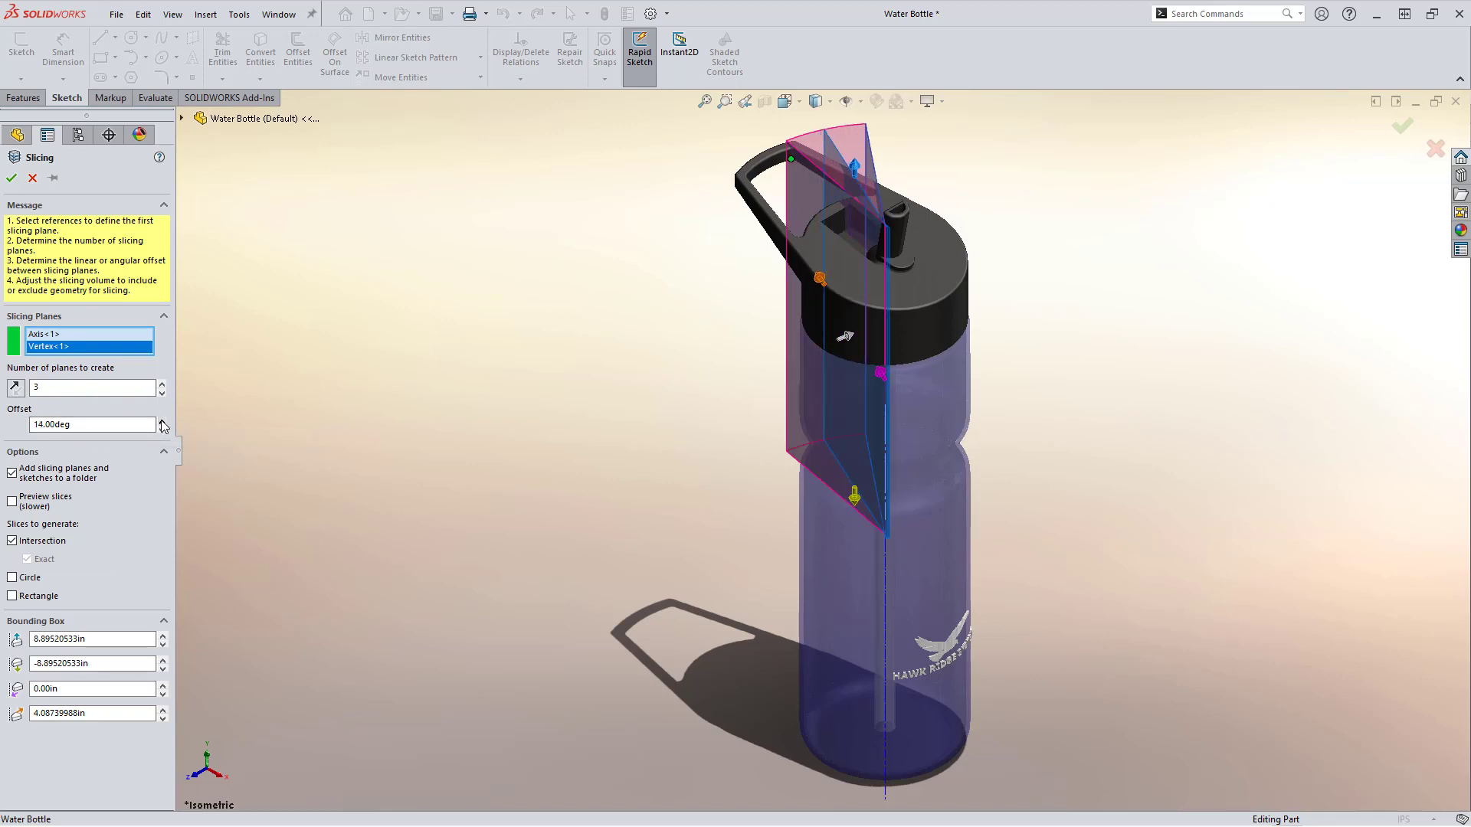
left_click(161, 420)
left_click(162, 421)
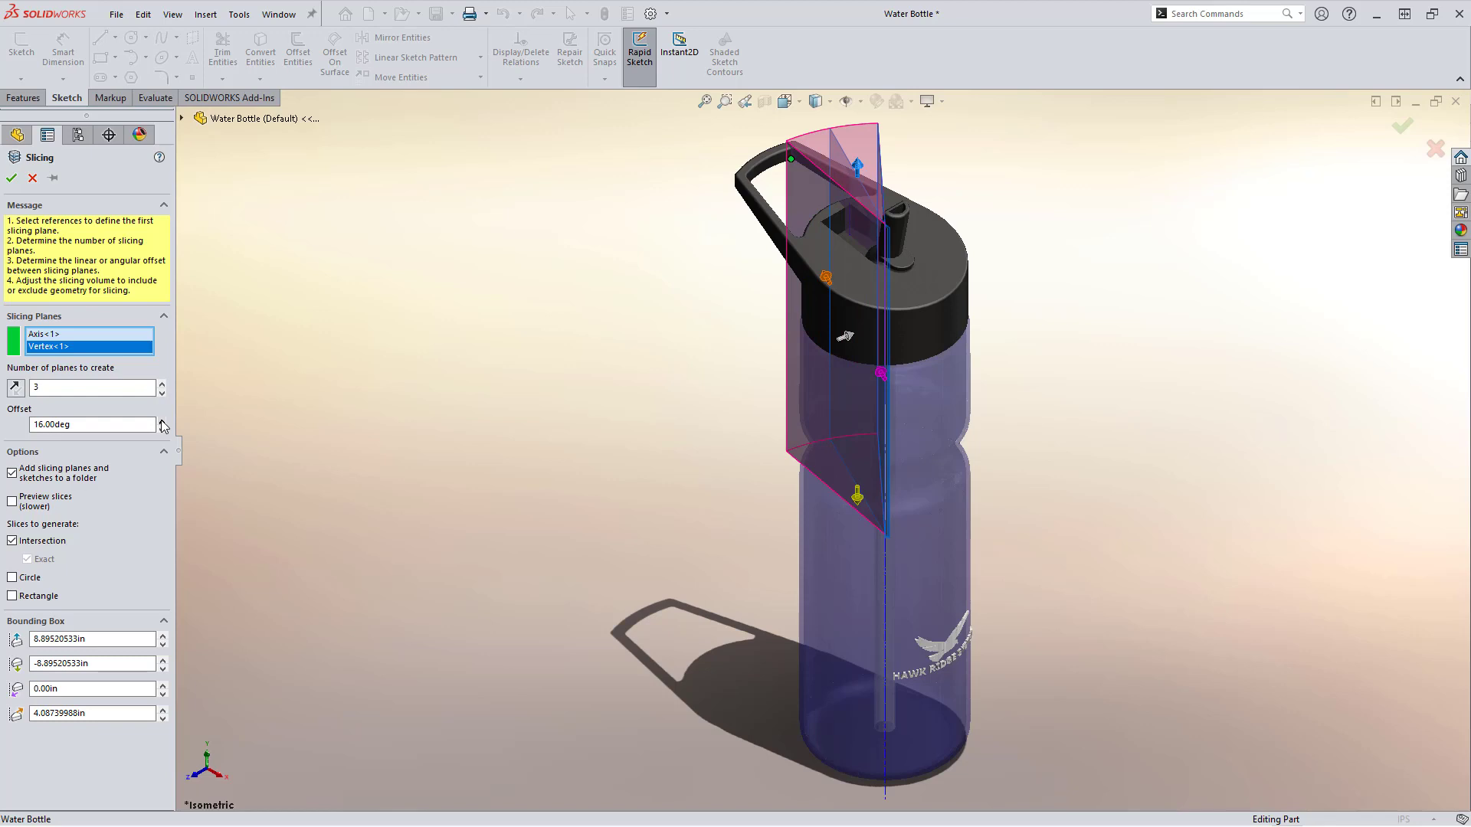
key("Return")
Expand Slice1 and select Sketch34, Sketch35 and Sketch36
left_click(10, 393)
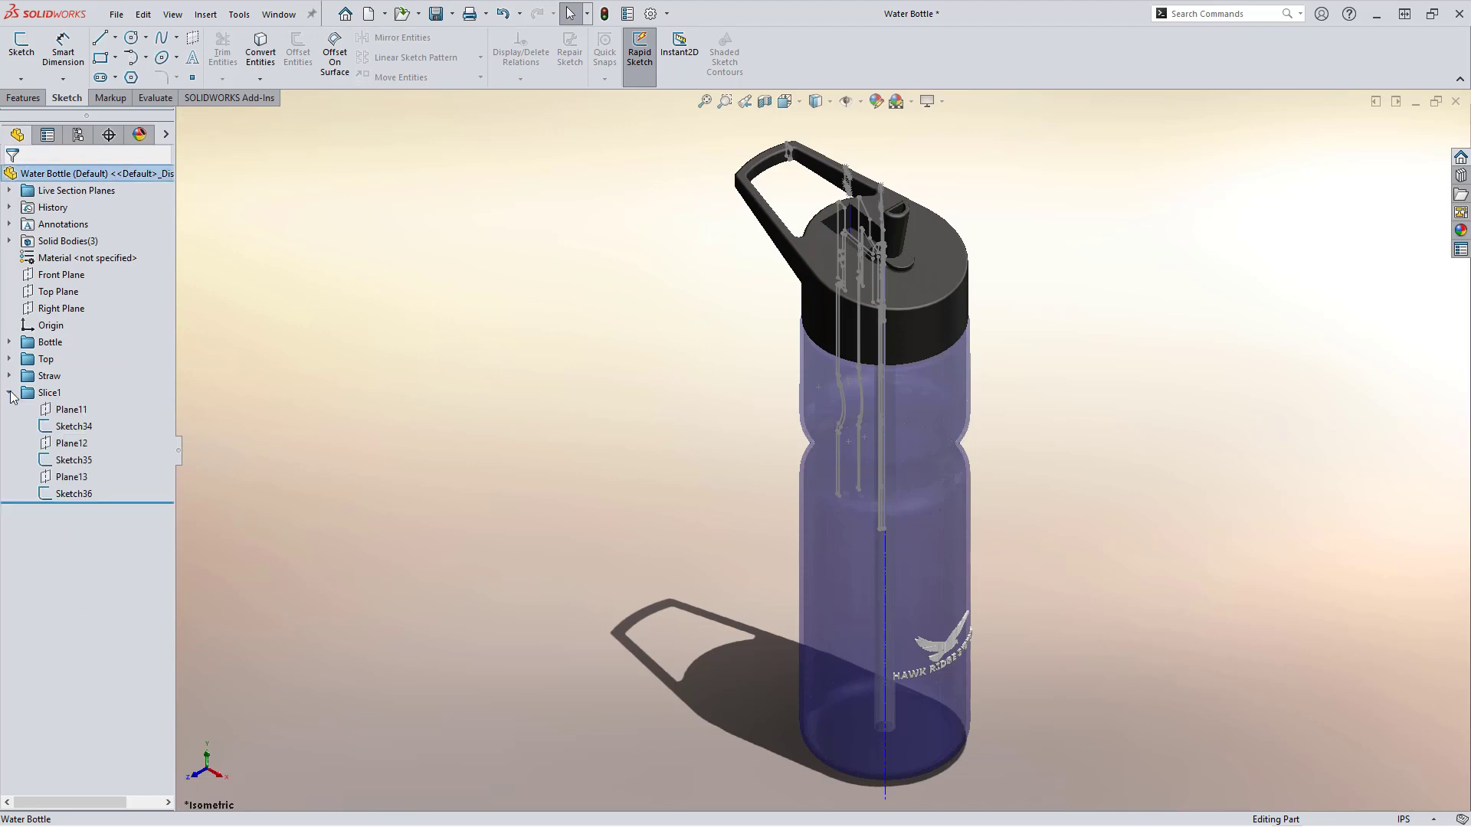
left_click(67, 426)
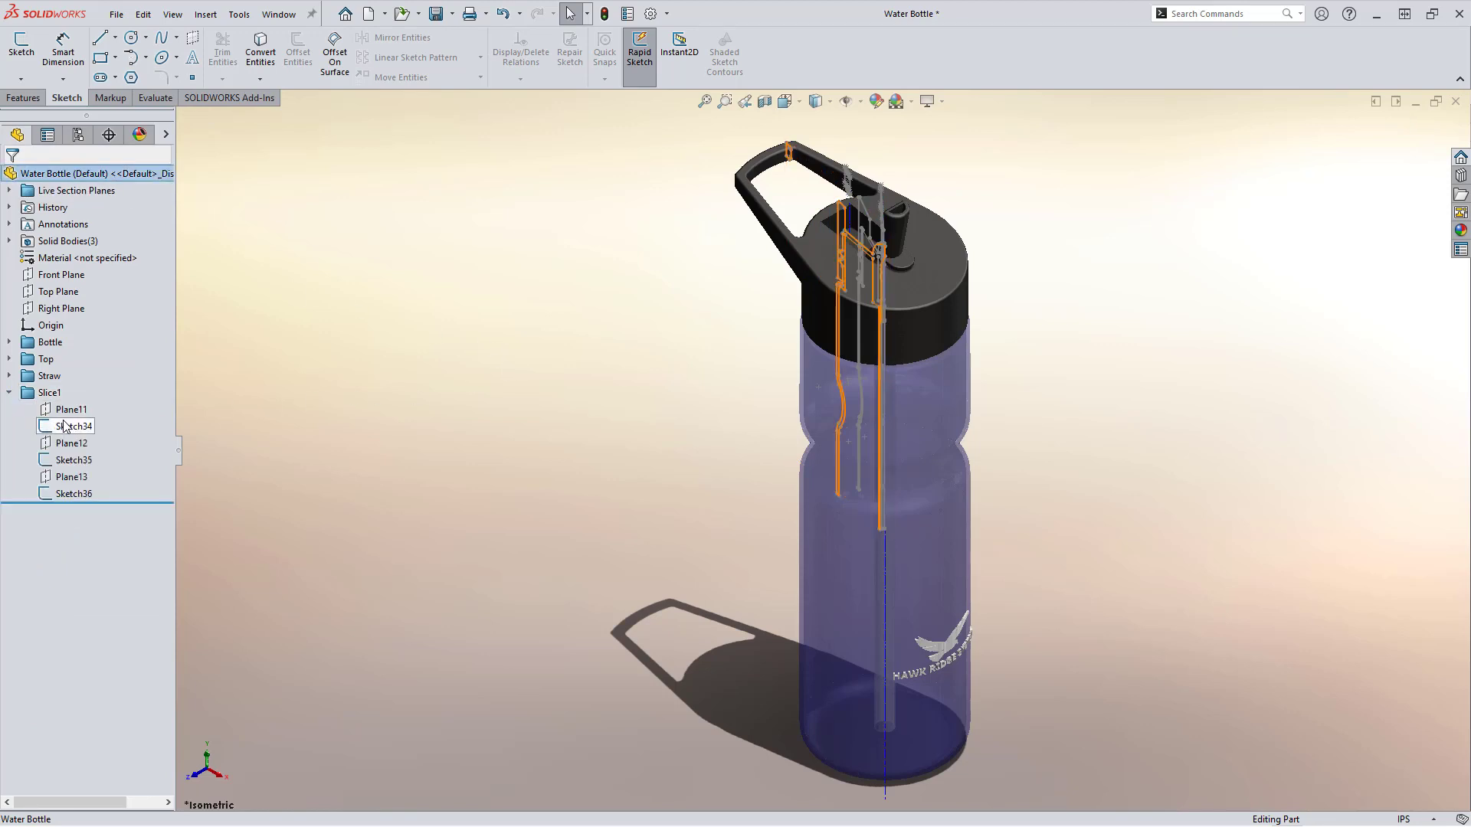
left_click(69, 461, "ctrl")
left_click(73, 494, "ctrl")
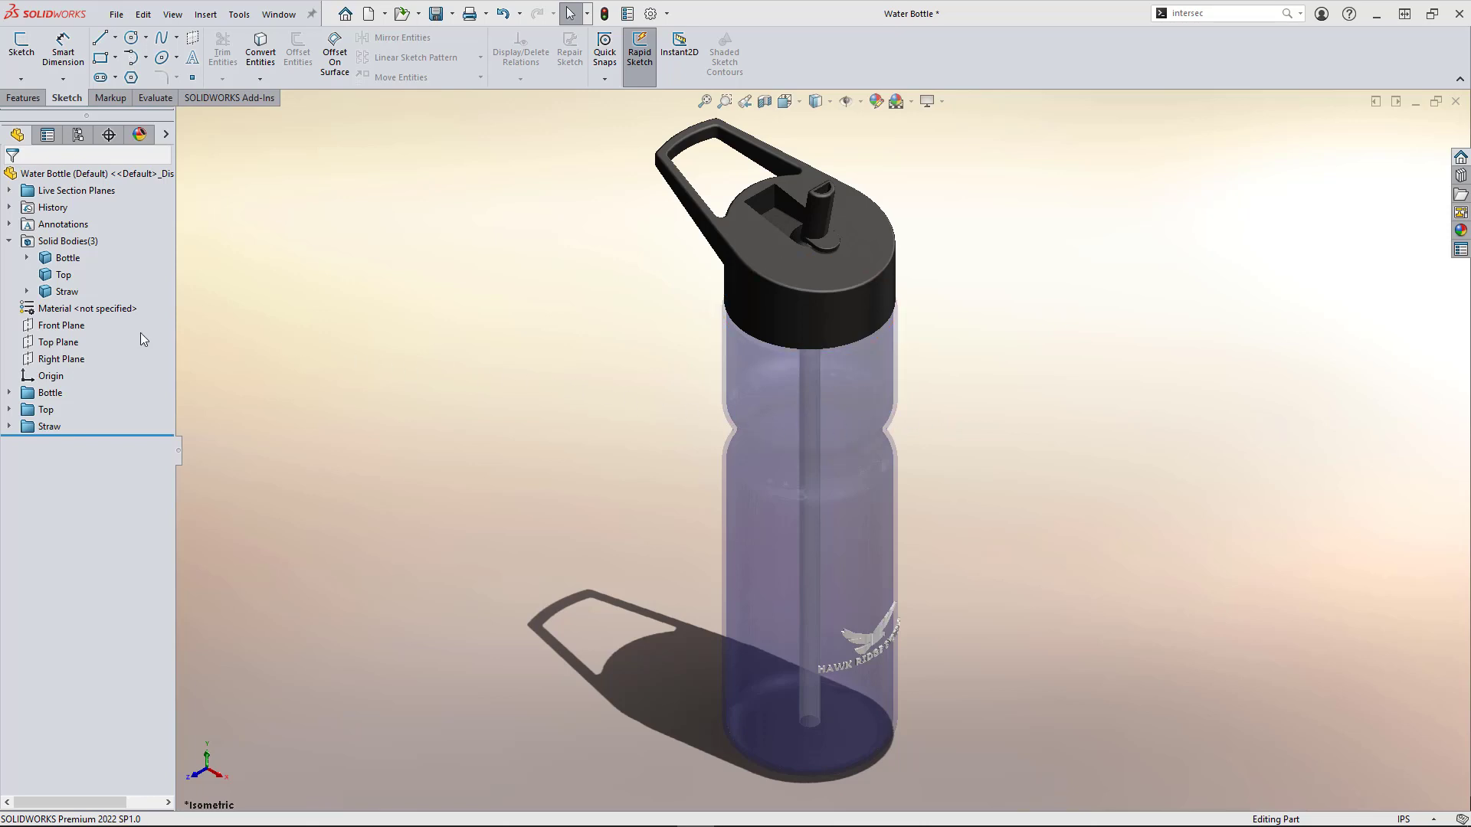
Start a sketch on the Front Plane and launch Tools > Sketch Tools > Intersection Curve
left_click(73, 329)
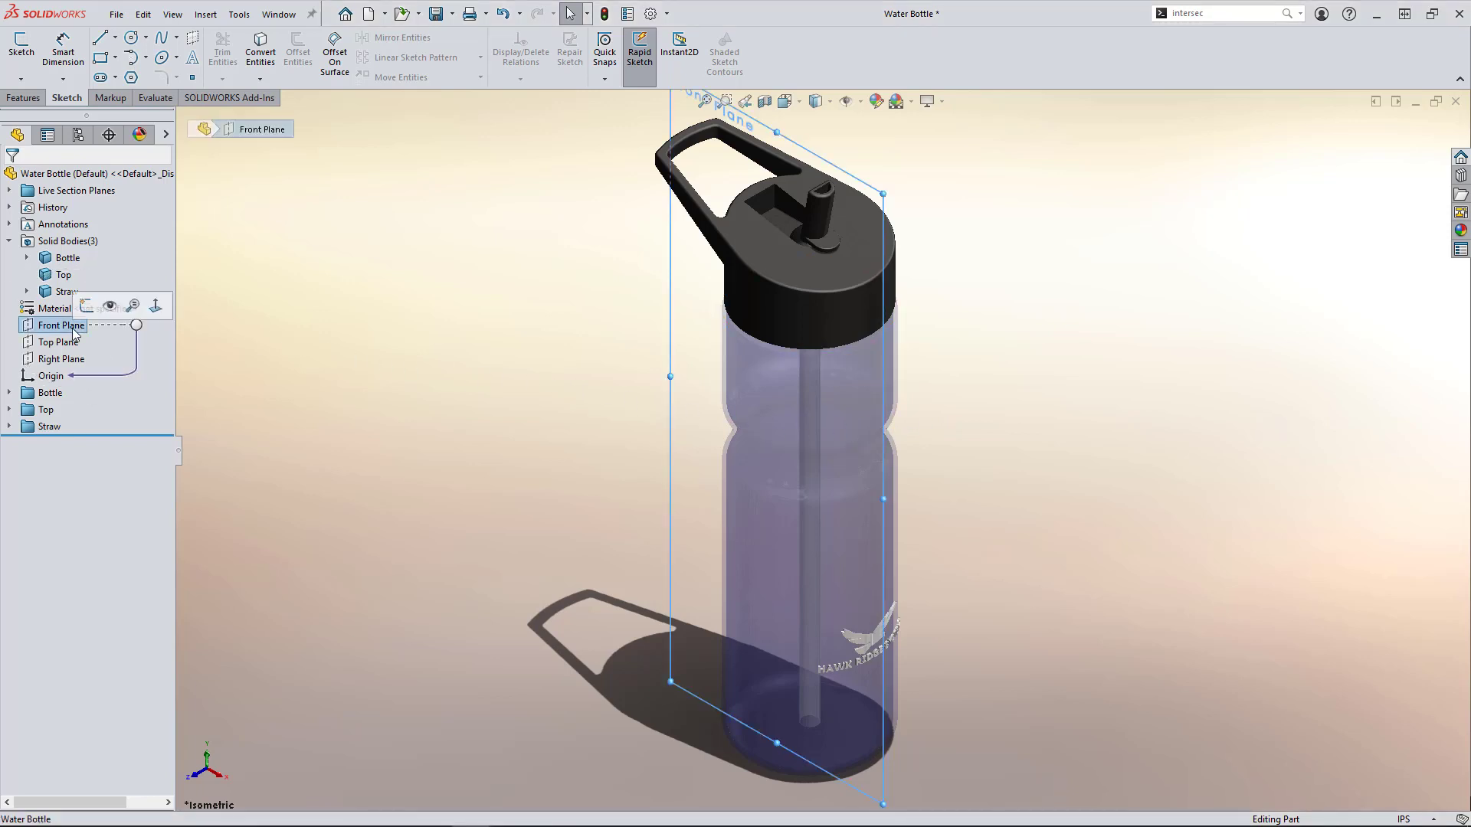
left_click(30, 58)
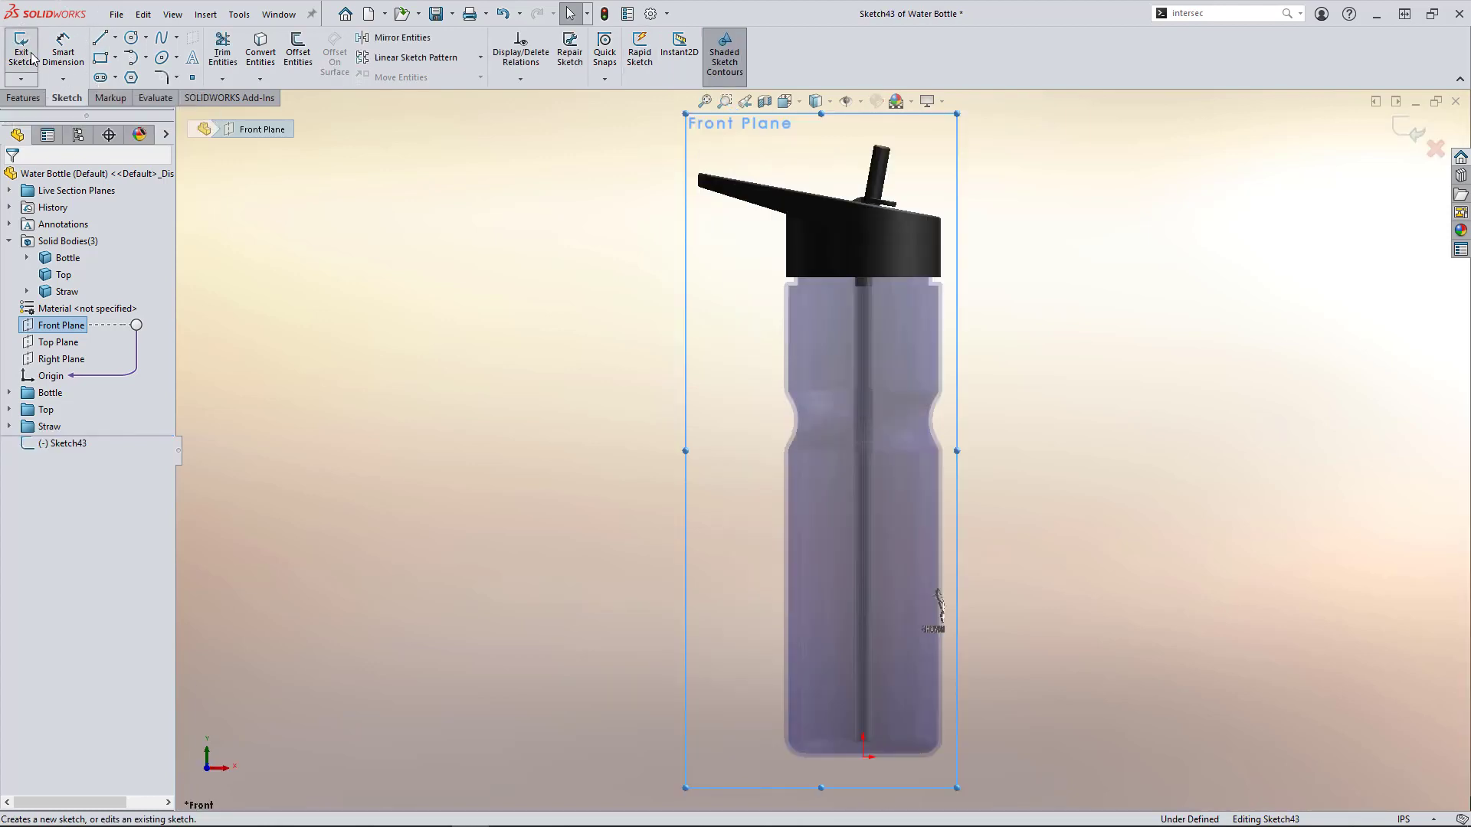
left_click(259, 80)
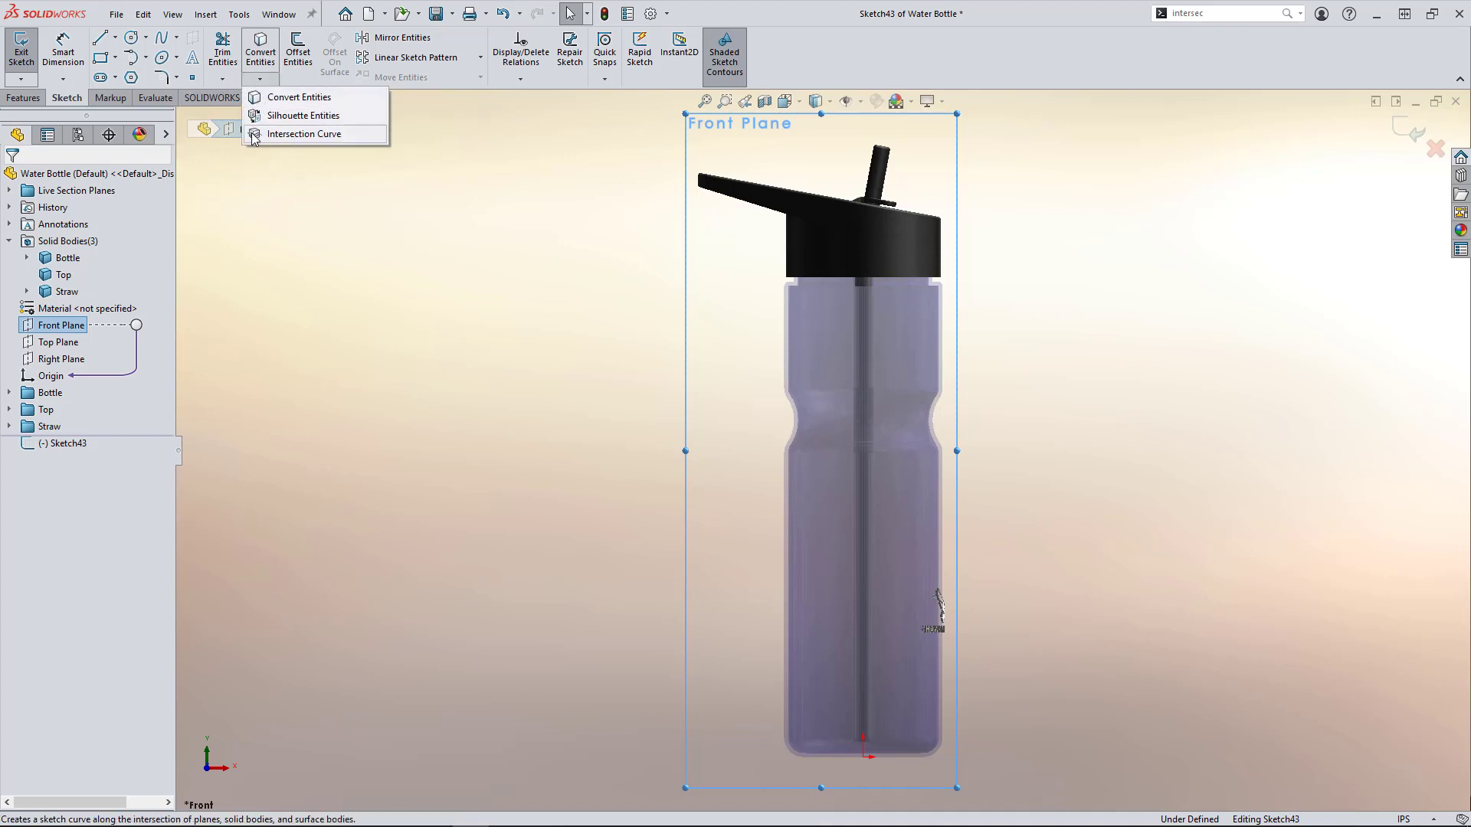
left_click(239, 15)
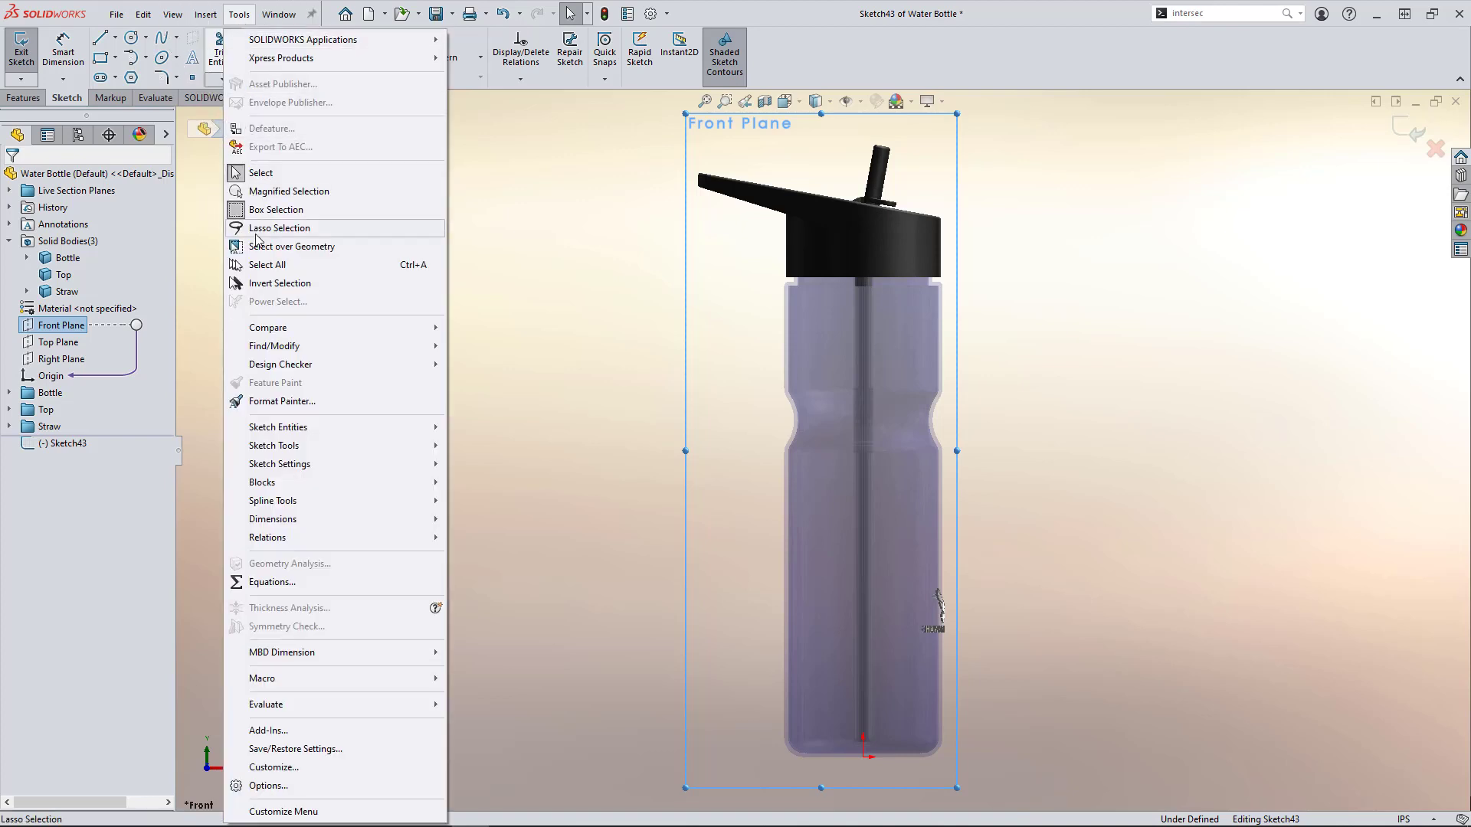
left_click(277, 446)
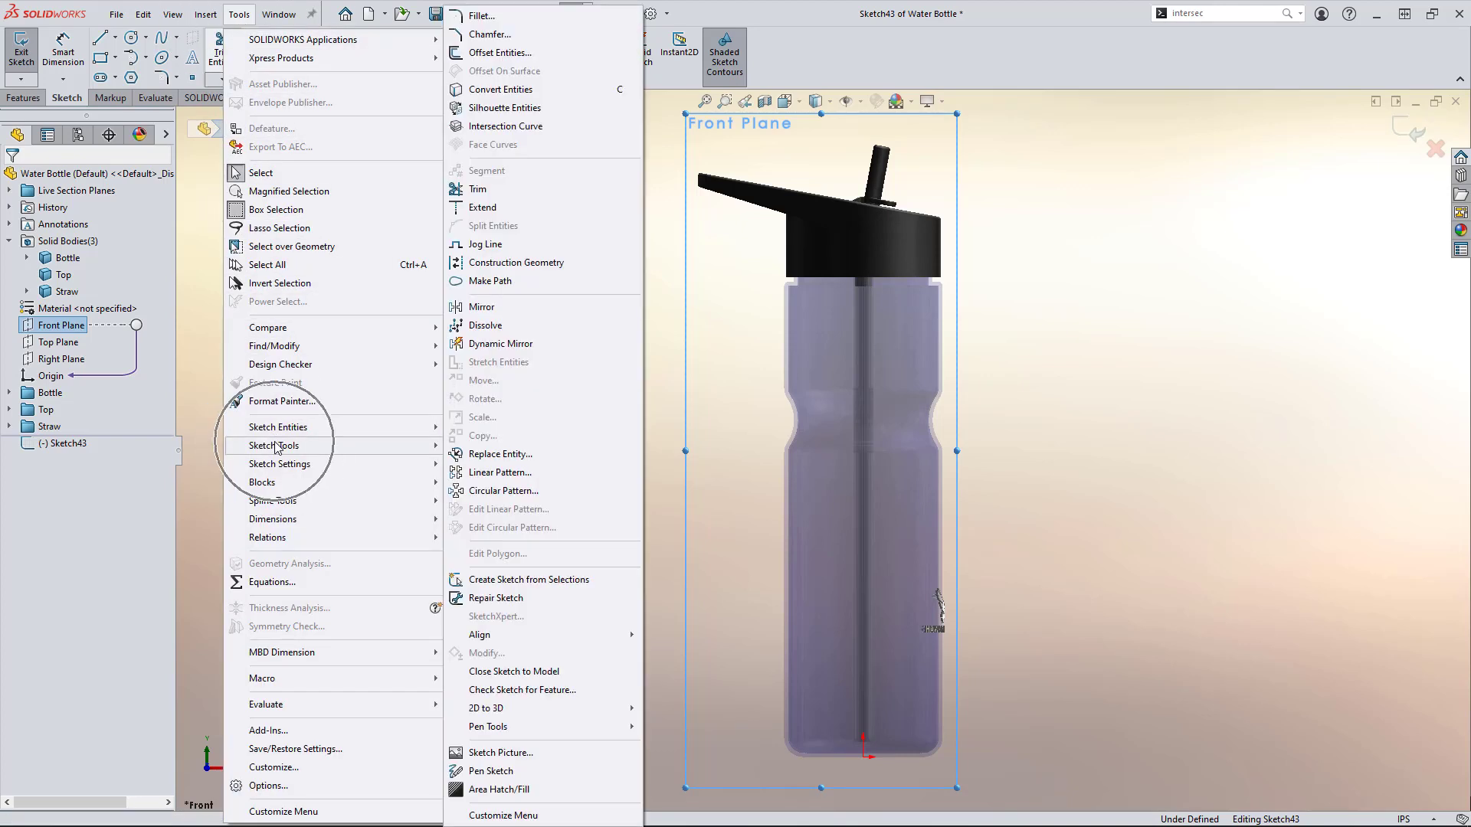
left_click(518, 127)
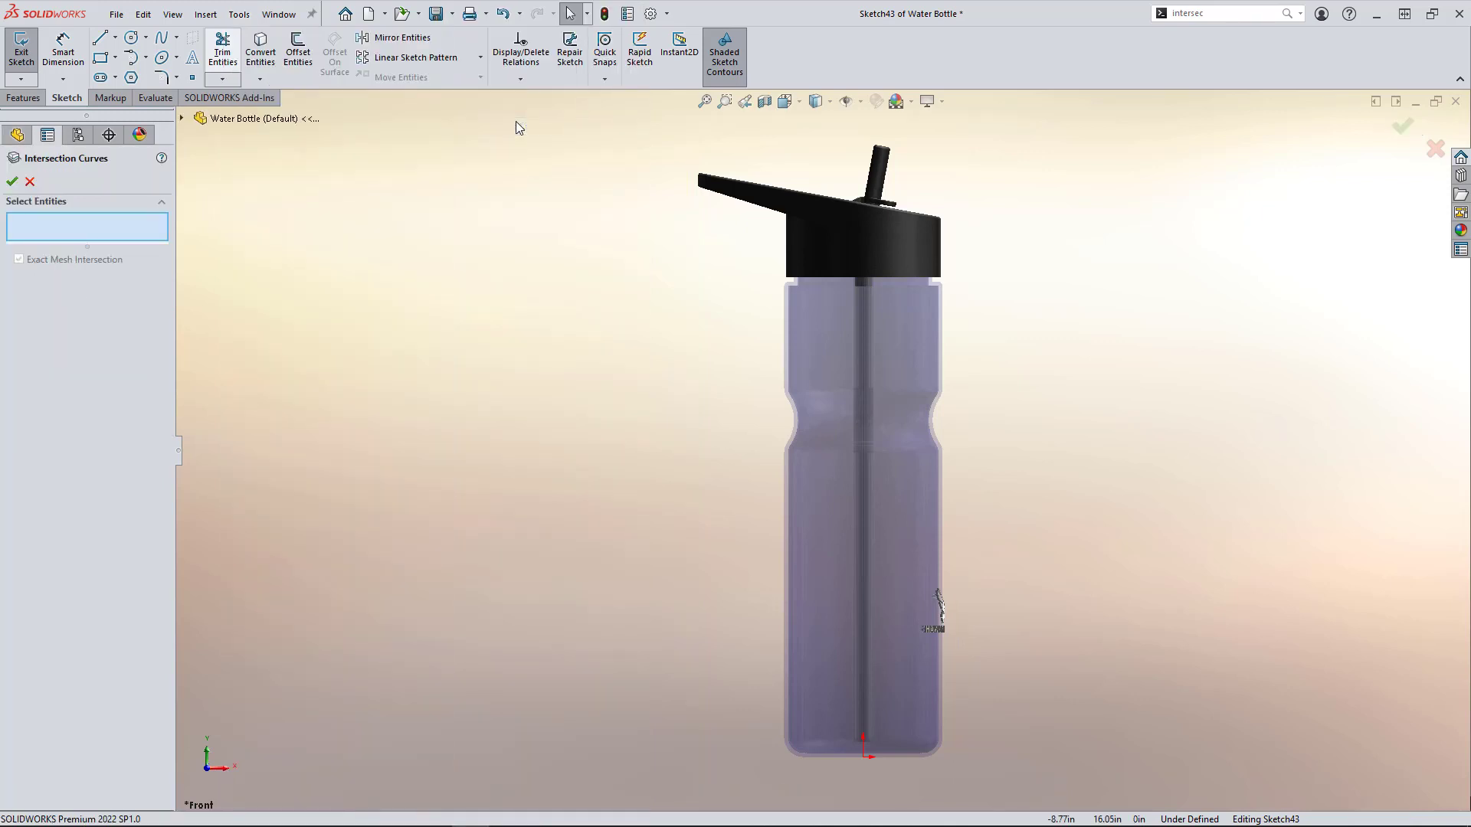
Create intersection curves from the Bottle, Top and Straw bodies
left_click(181, 118)
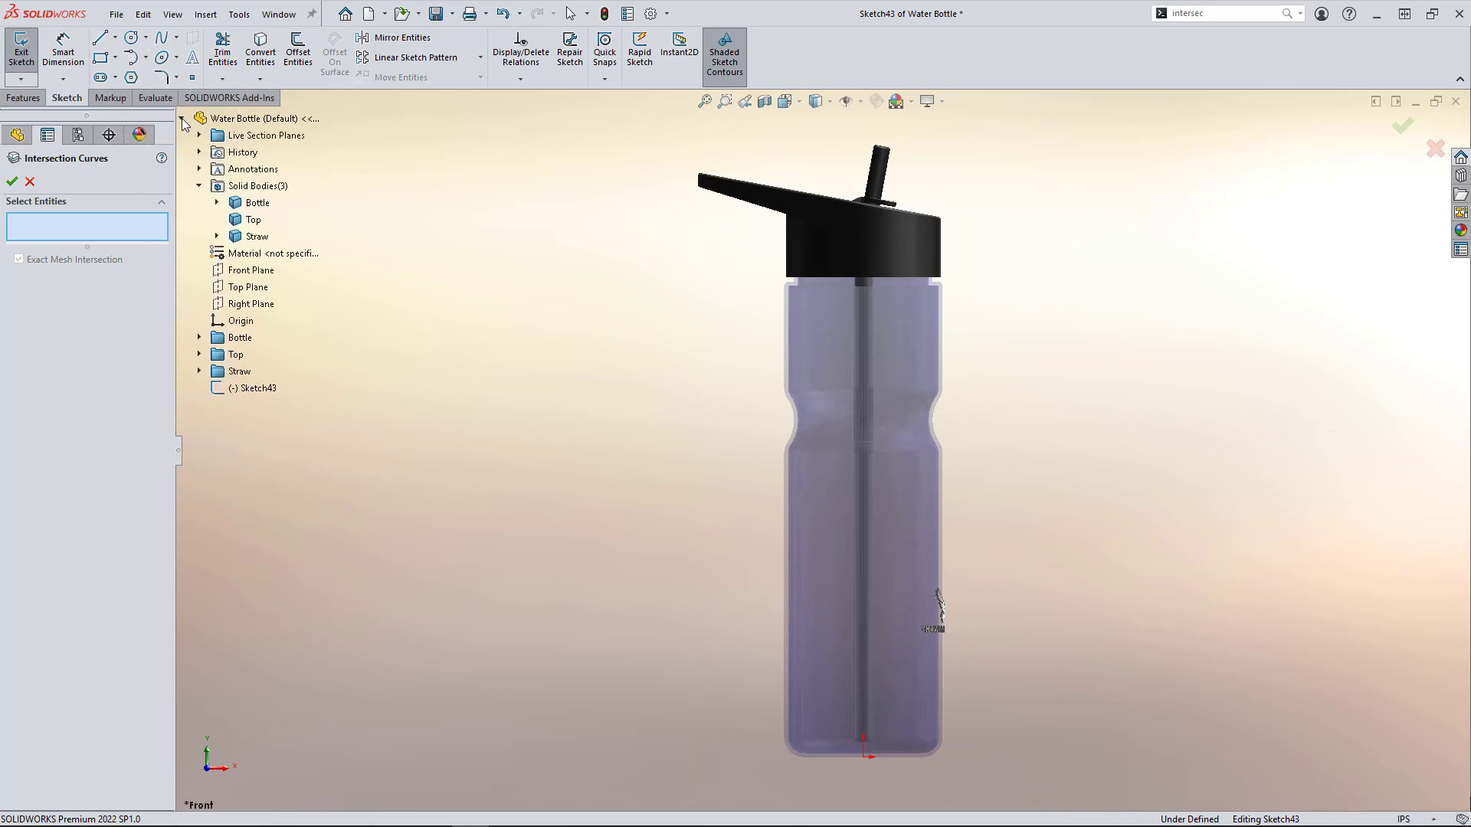
left_click(253, 203)
left_click(252, 220)
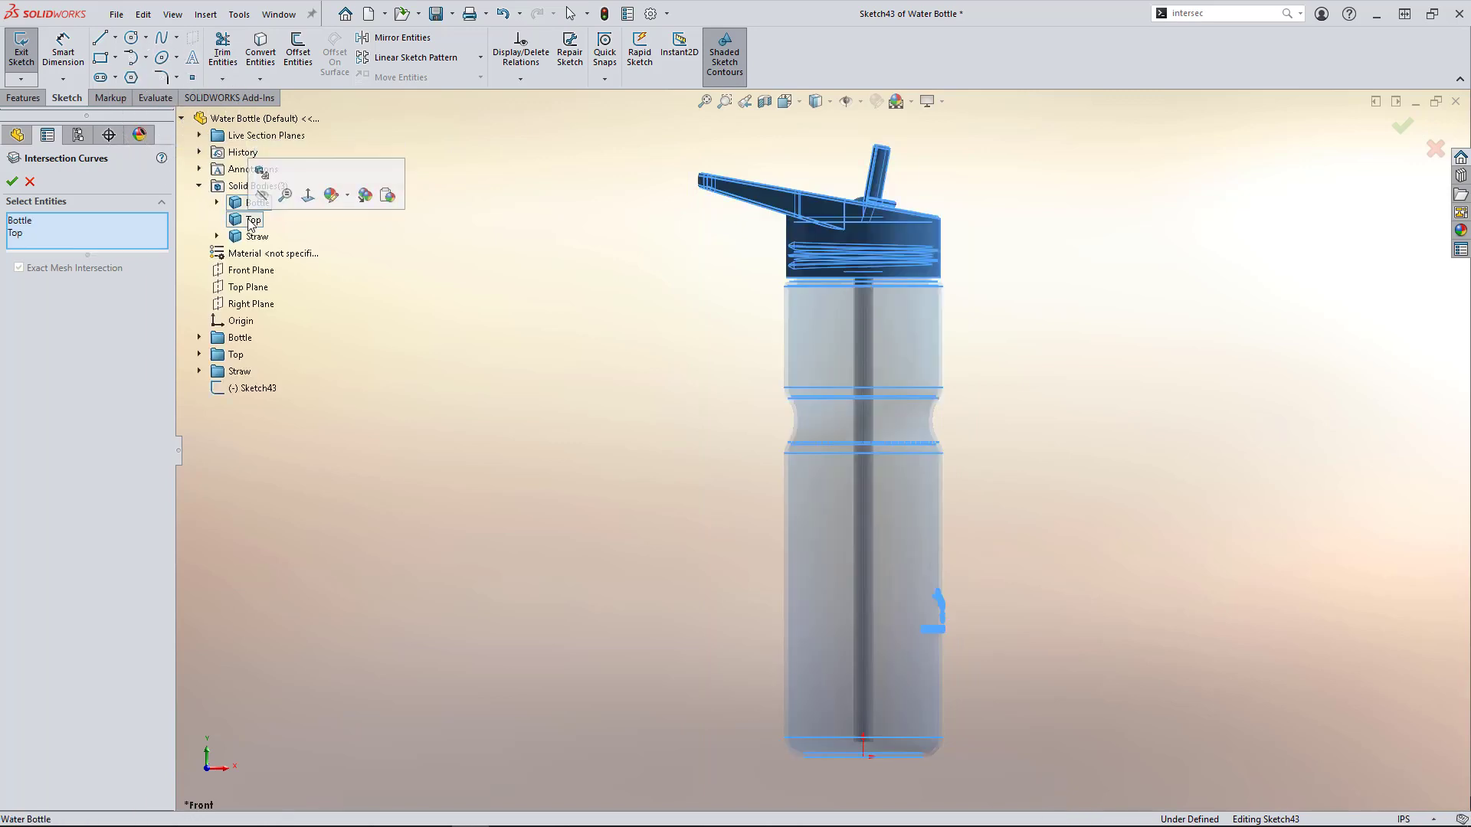
left_click(251, 237)
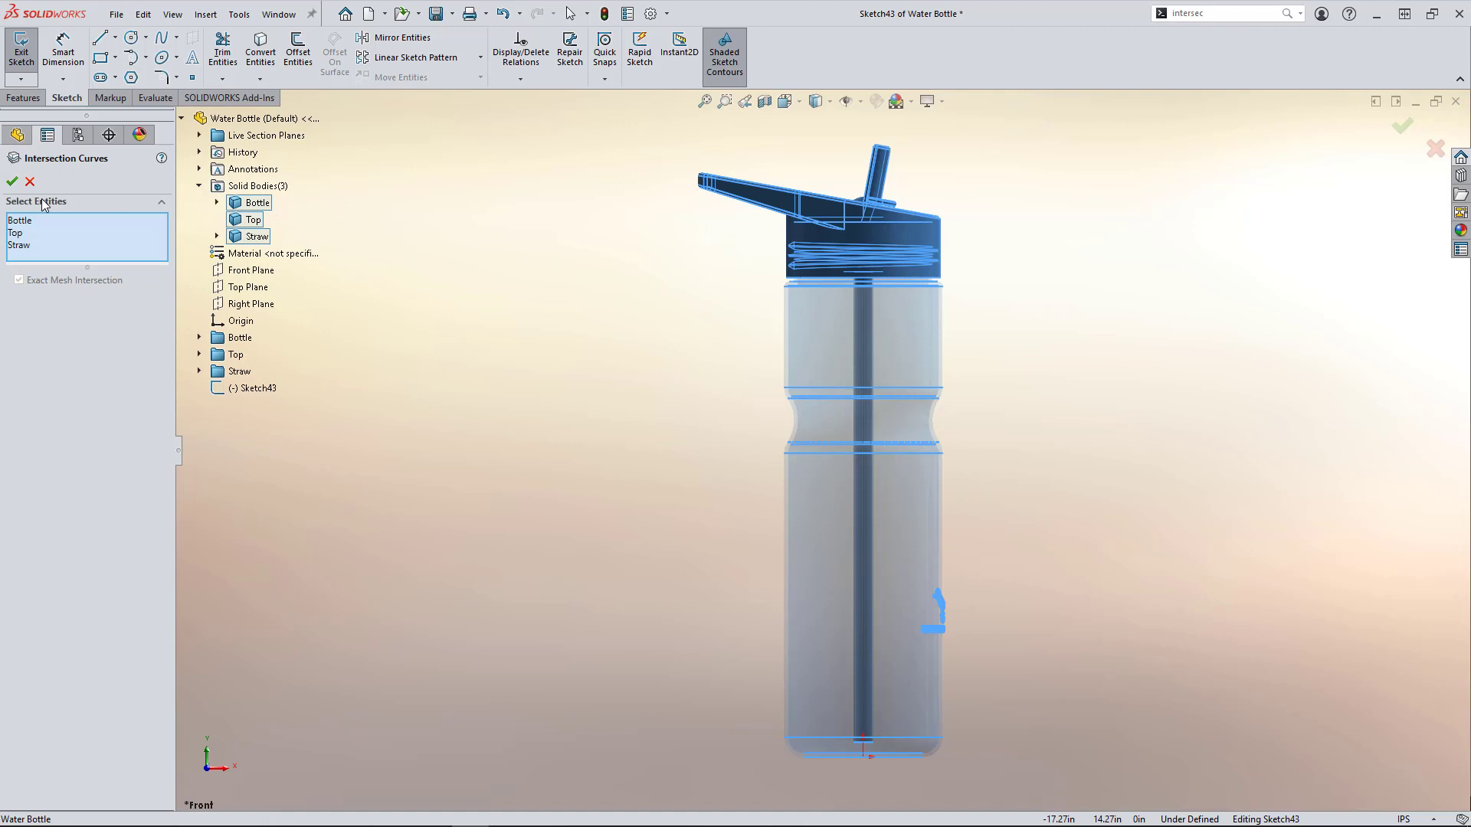
left_click(12, 182)
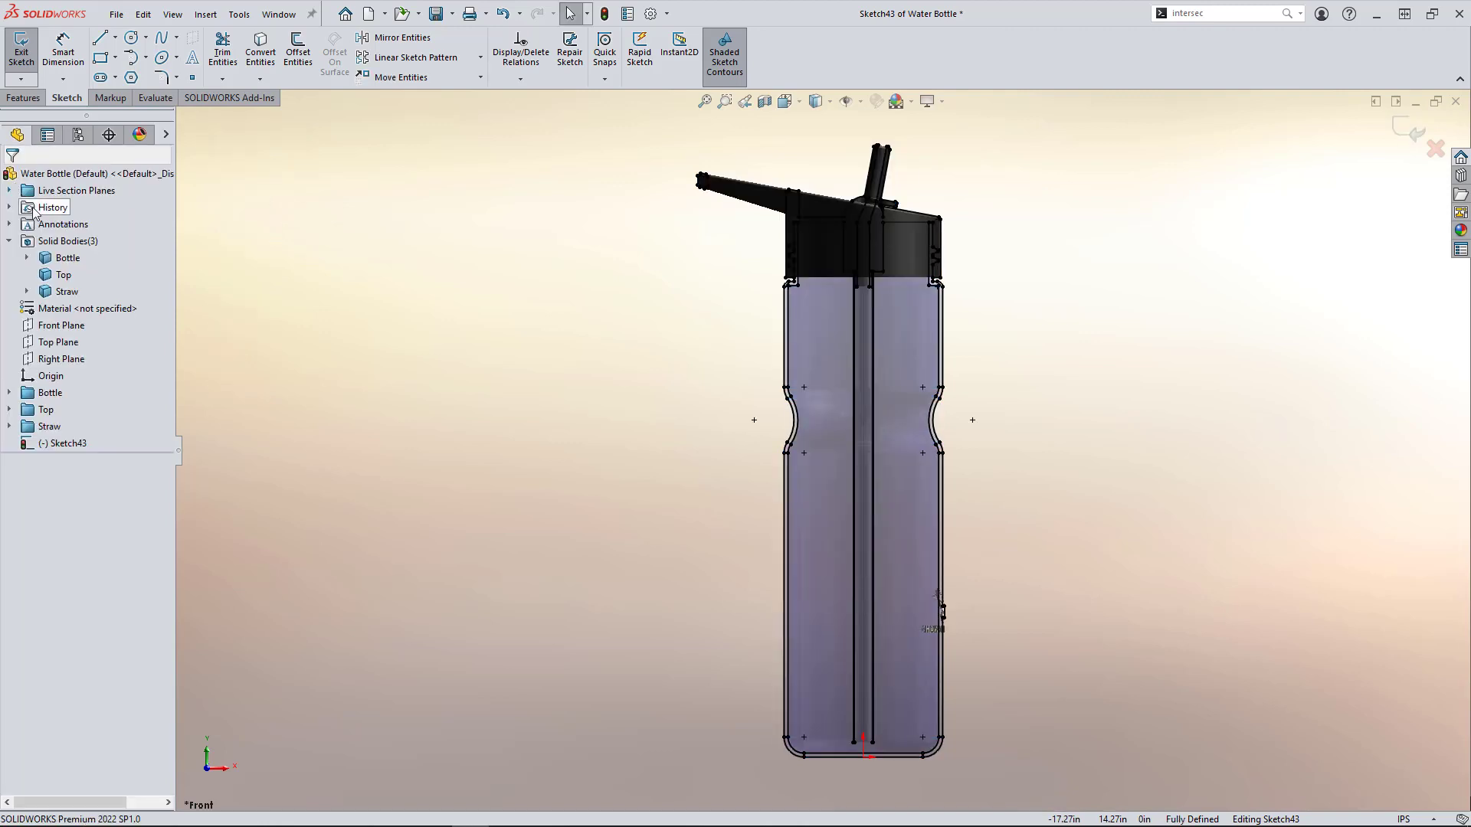
Hide the solid bodies and inspect the straw and bottle-top lines' properties
right_click(77, 244)
left_click(90, 222)
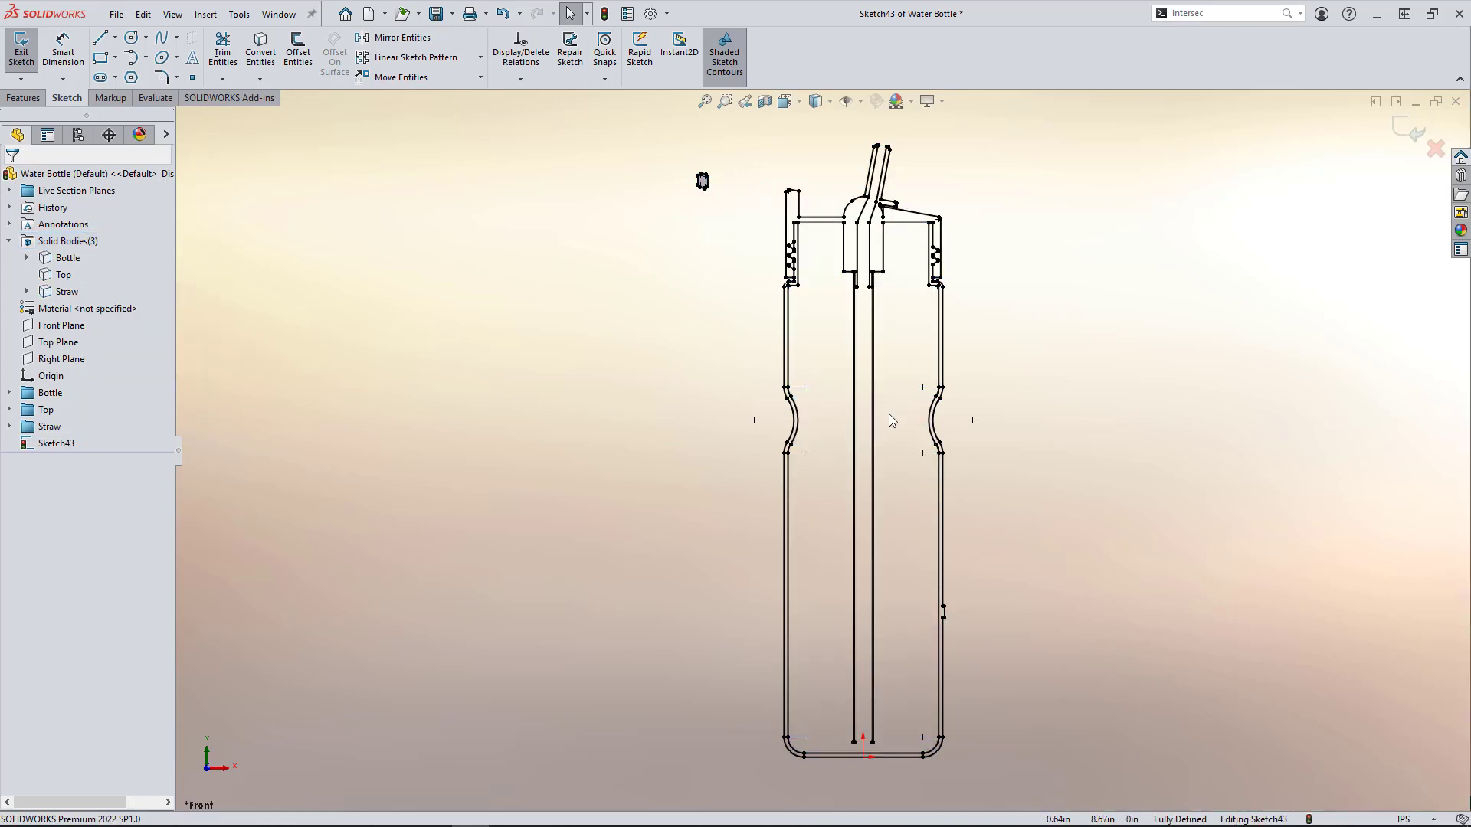
left_click(843, 248)
left_click(821, 222)
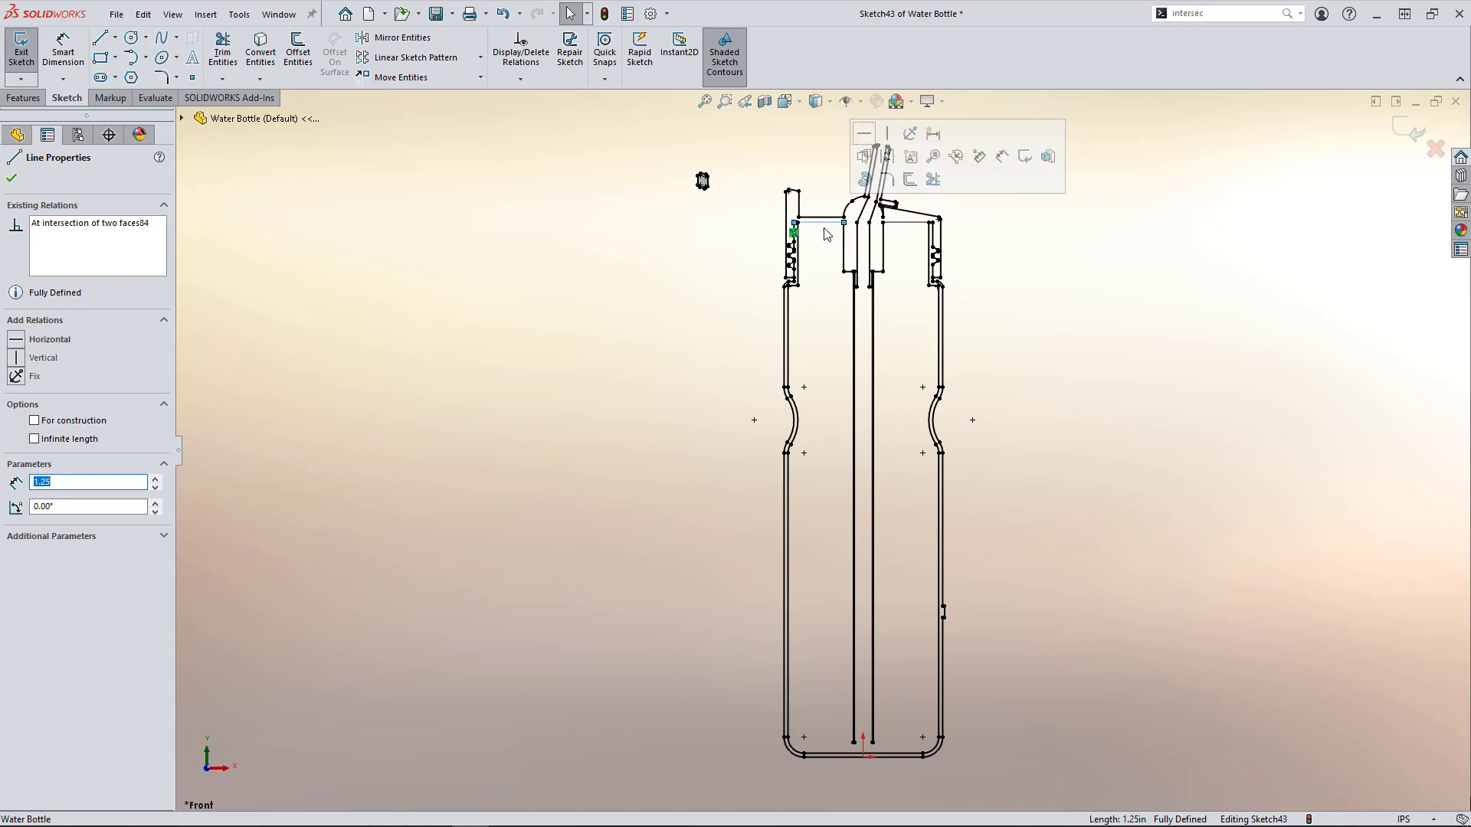
left_click(855, 259)
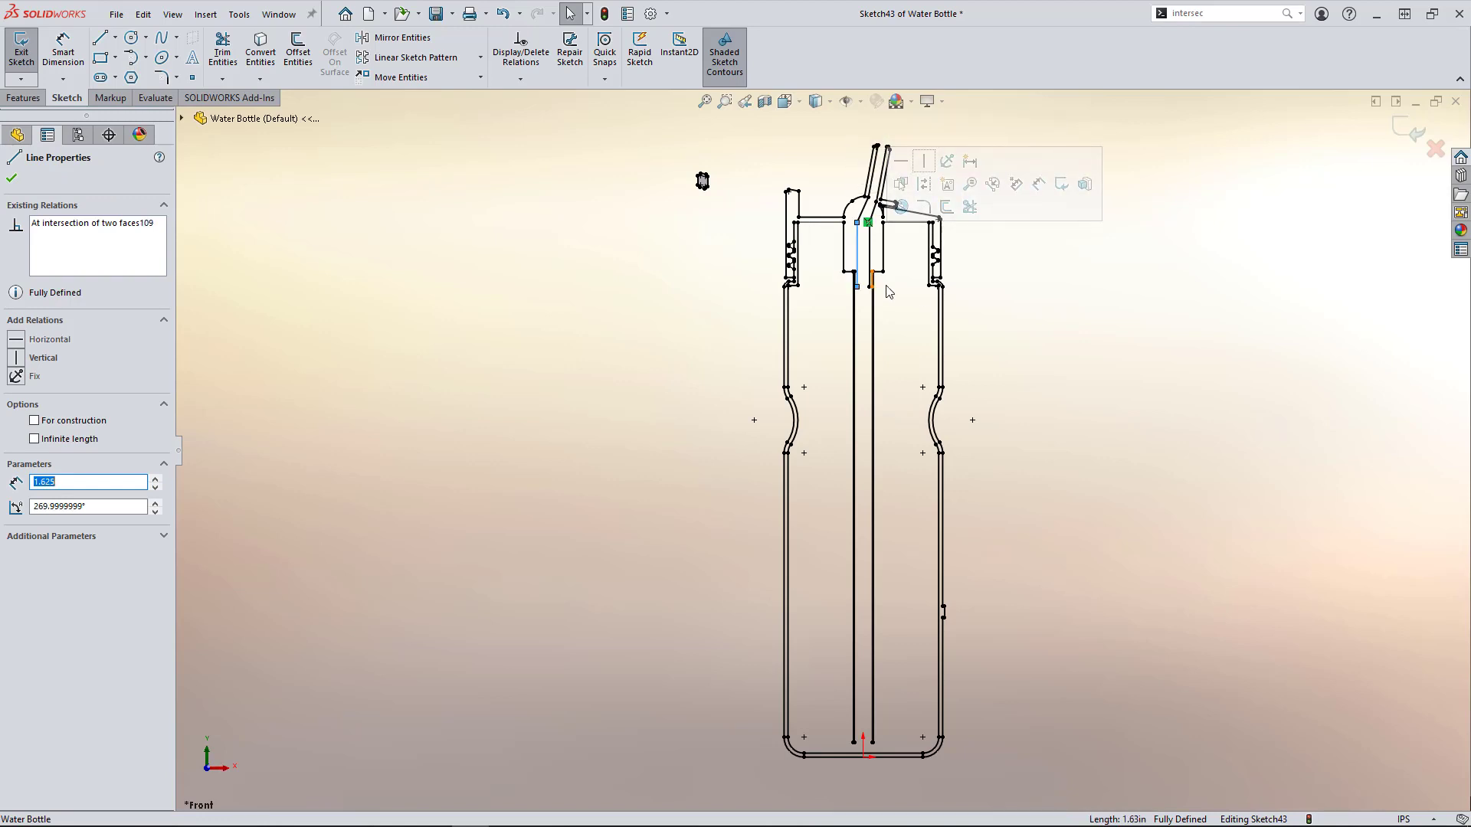
left_click(1008, 314)
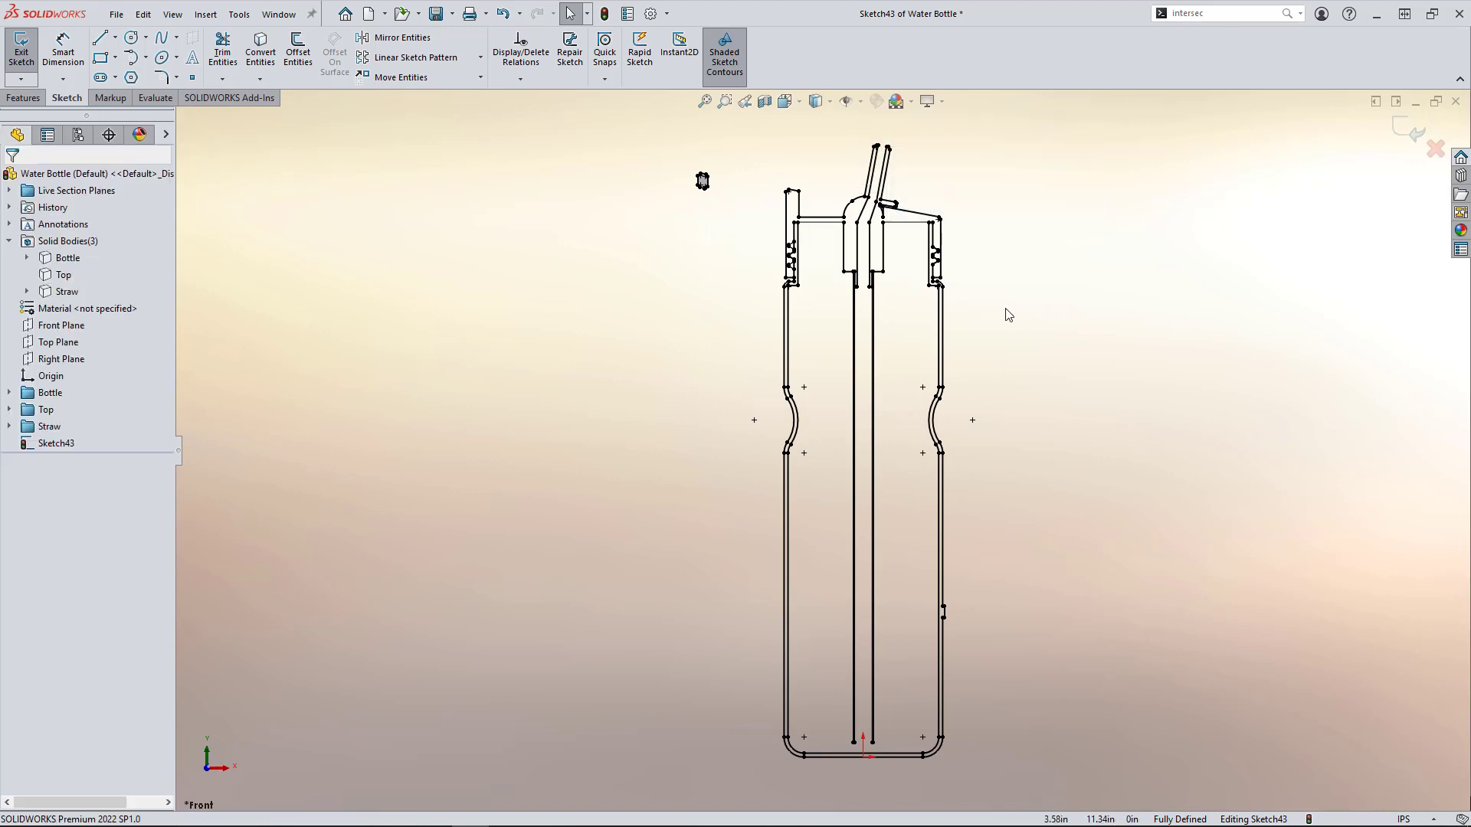
Exit Sketch43 and intersect the Bottle, Top and Straw bodies with the Front Plane in a new 3D sketch
left_click(1419, 137)
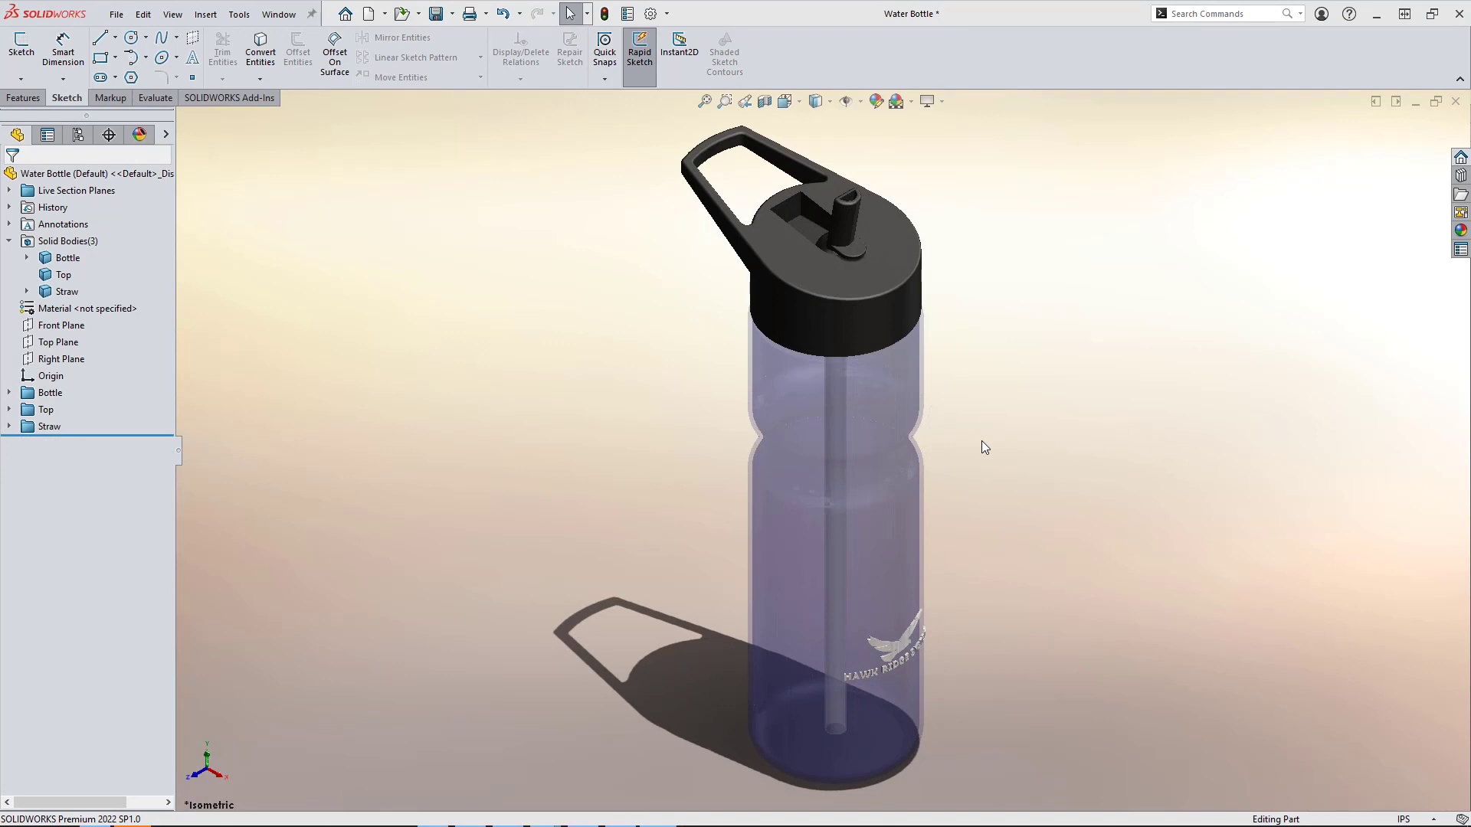
left_click(264, 85)
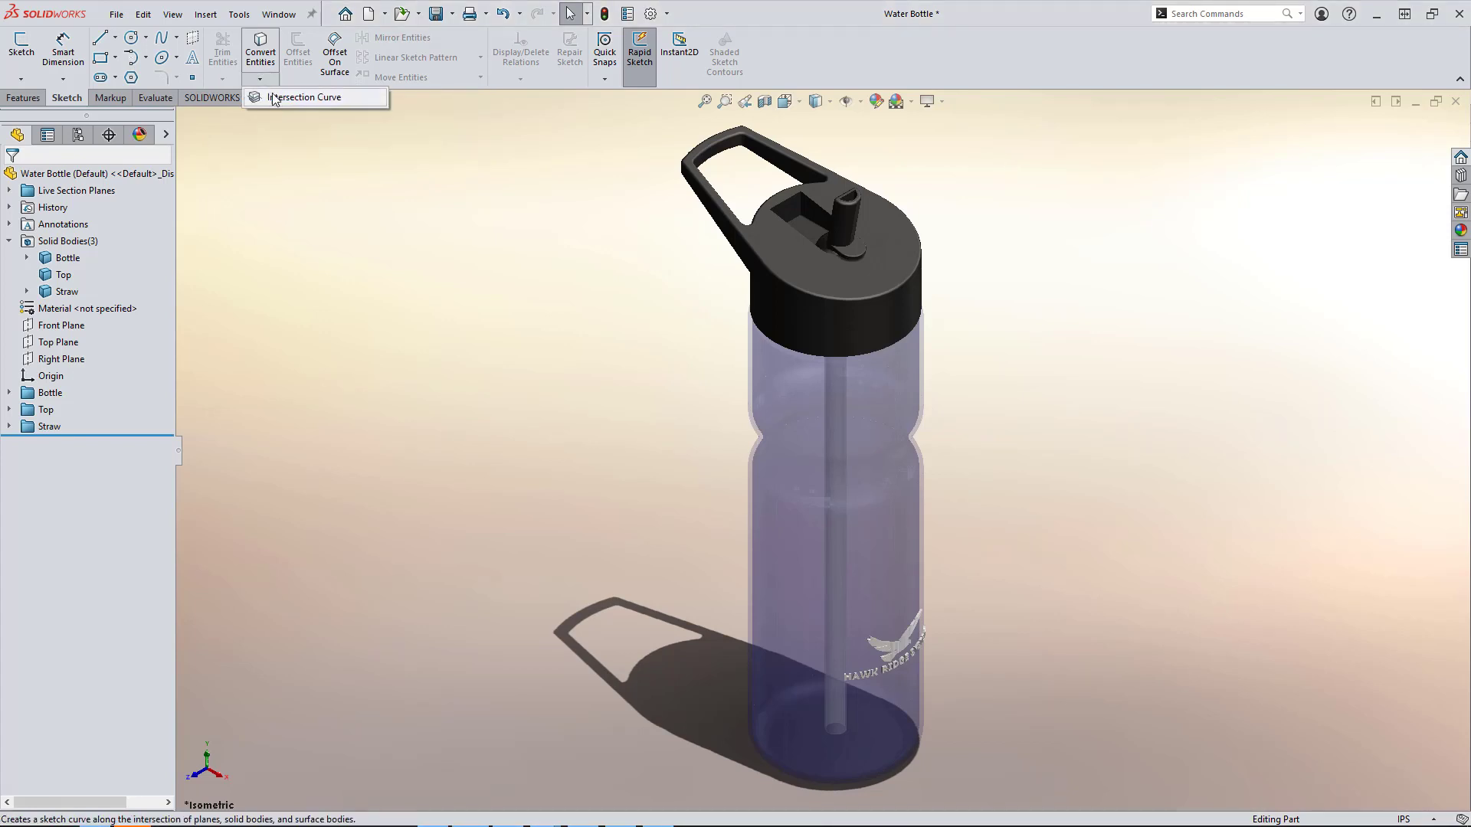
left_click(274, 100)
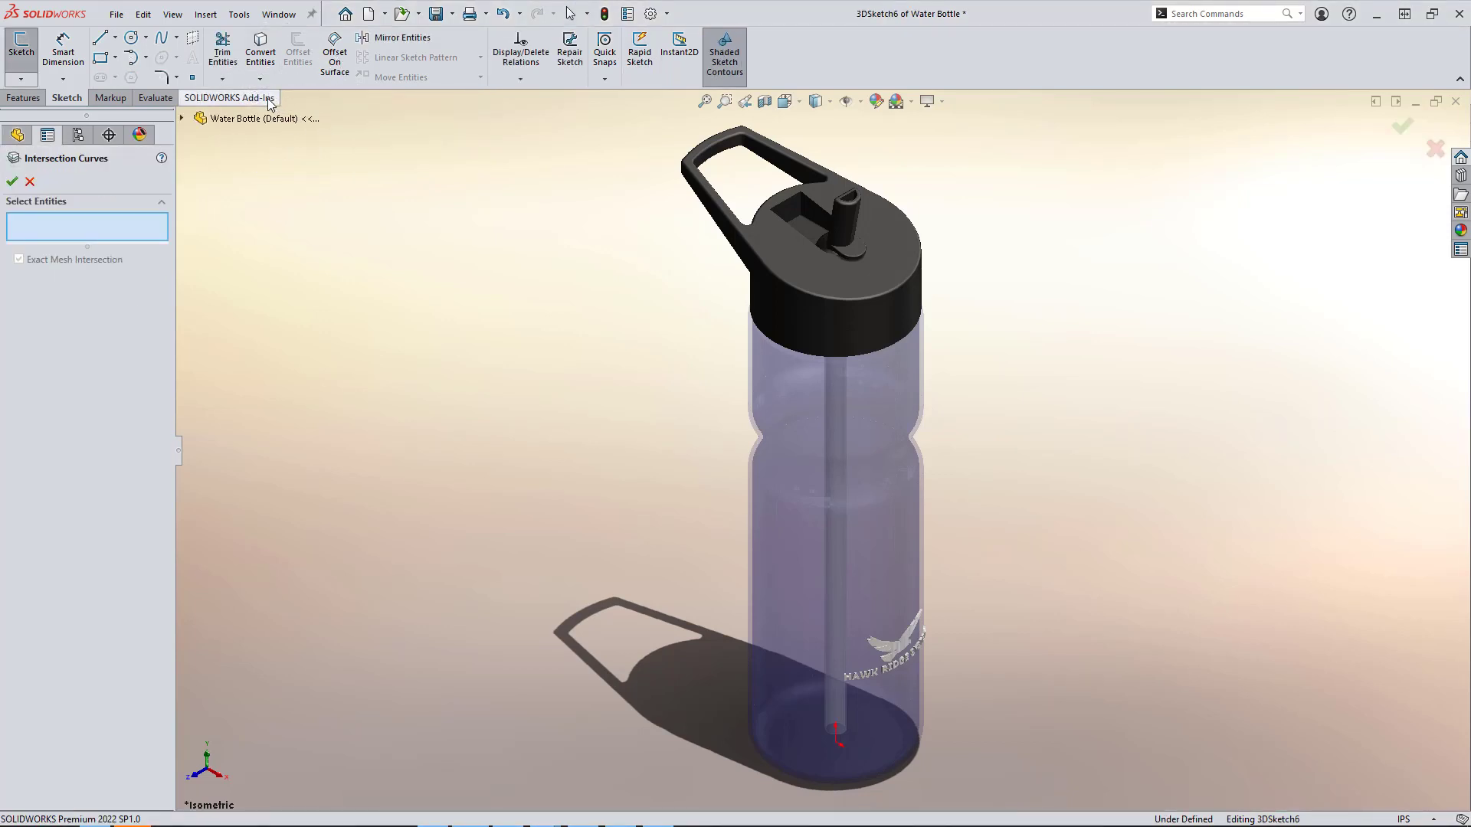
left_click(183, 119)
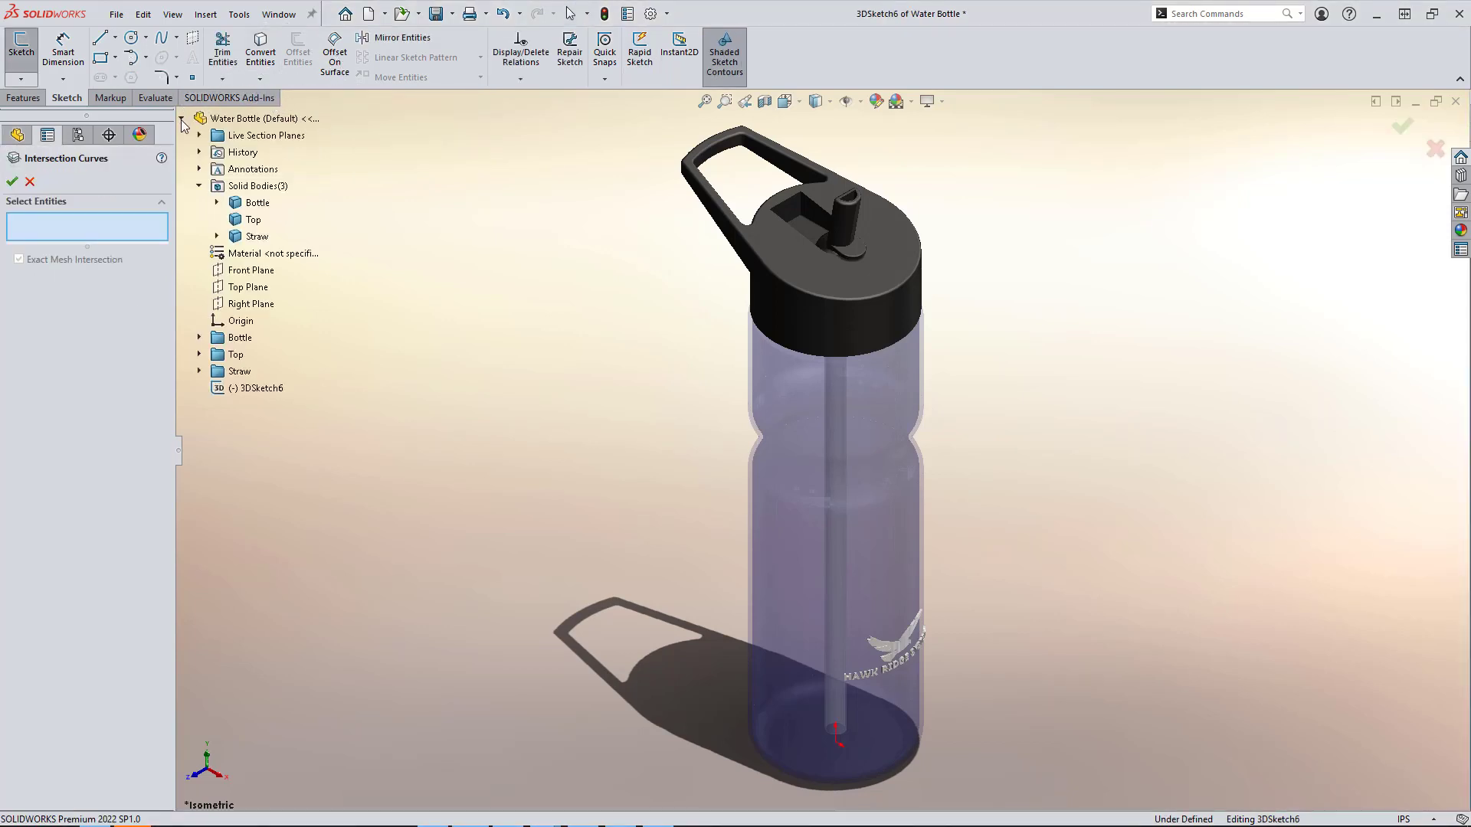
left_click(255, 203)
left_click(256, 219)
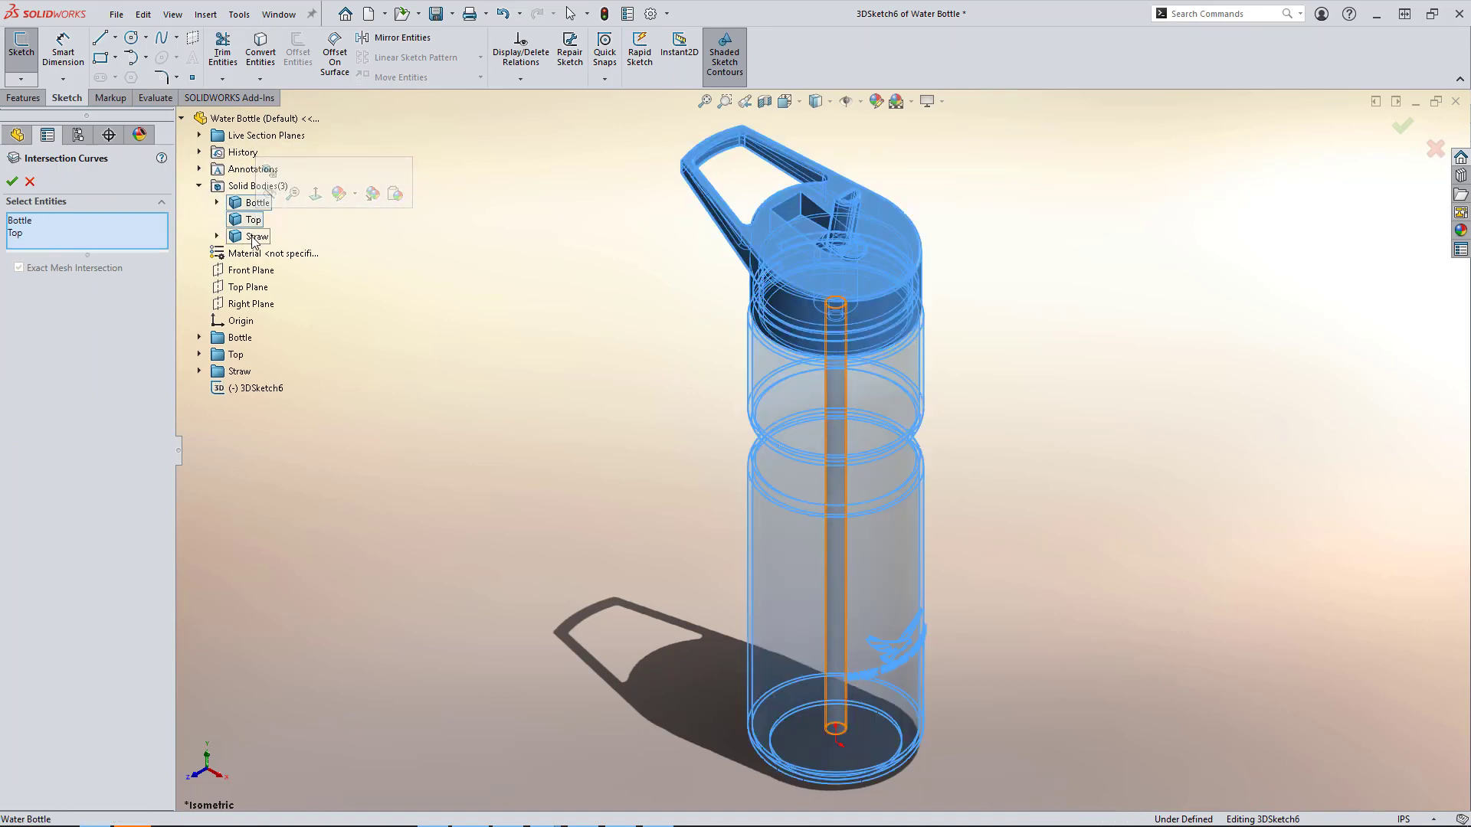
left_click(255, 237)
left_click(246, 271)
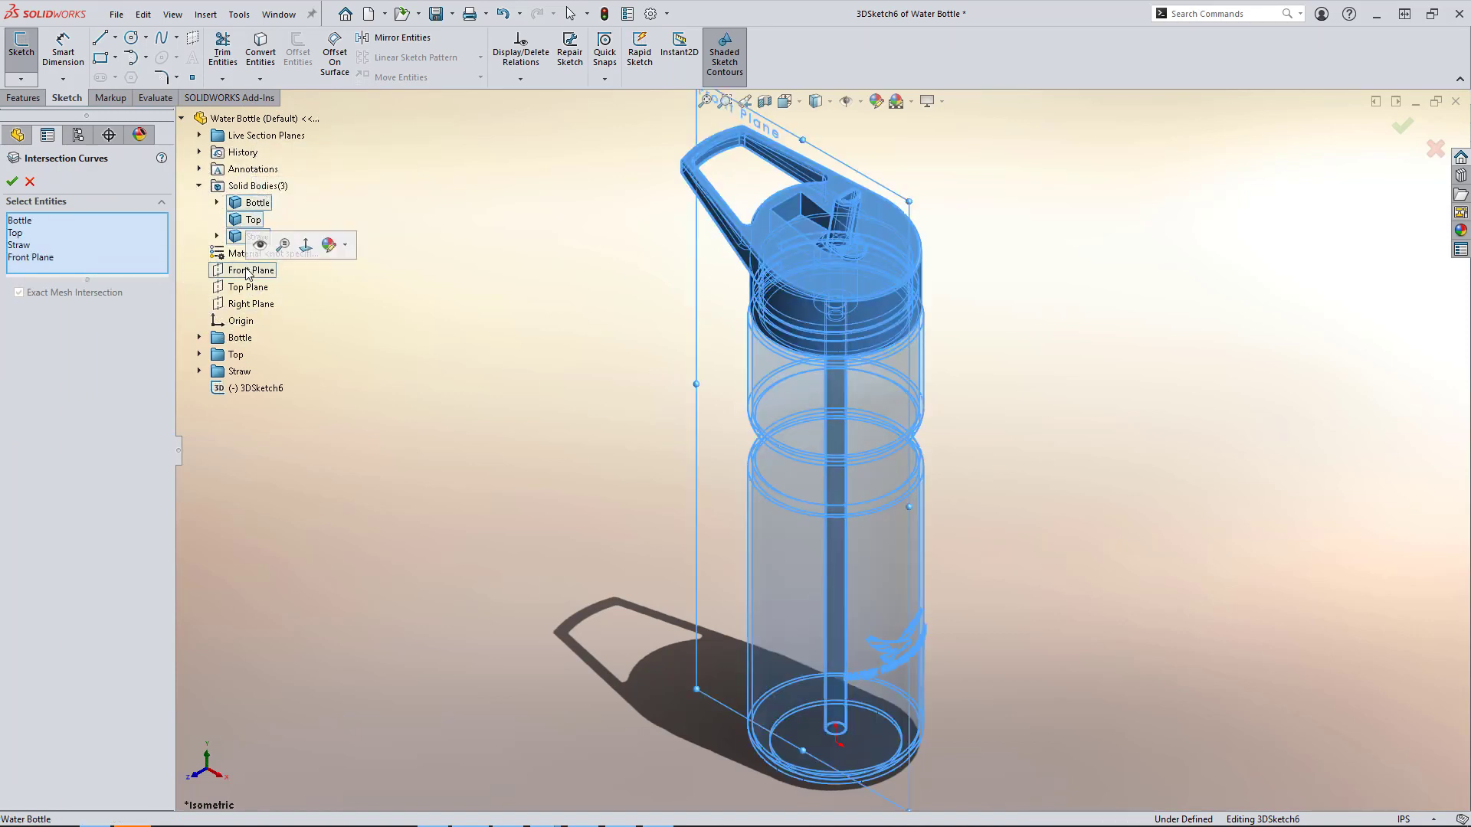
Accept the intersection curves in 3DSketch6, hide all solid bodies, and tilt the bottle top forward
left_click(13, 182)
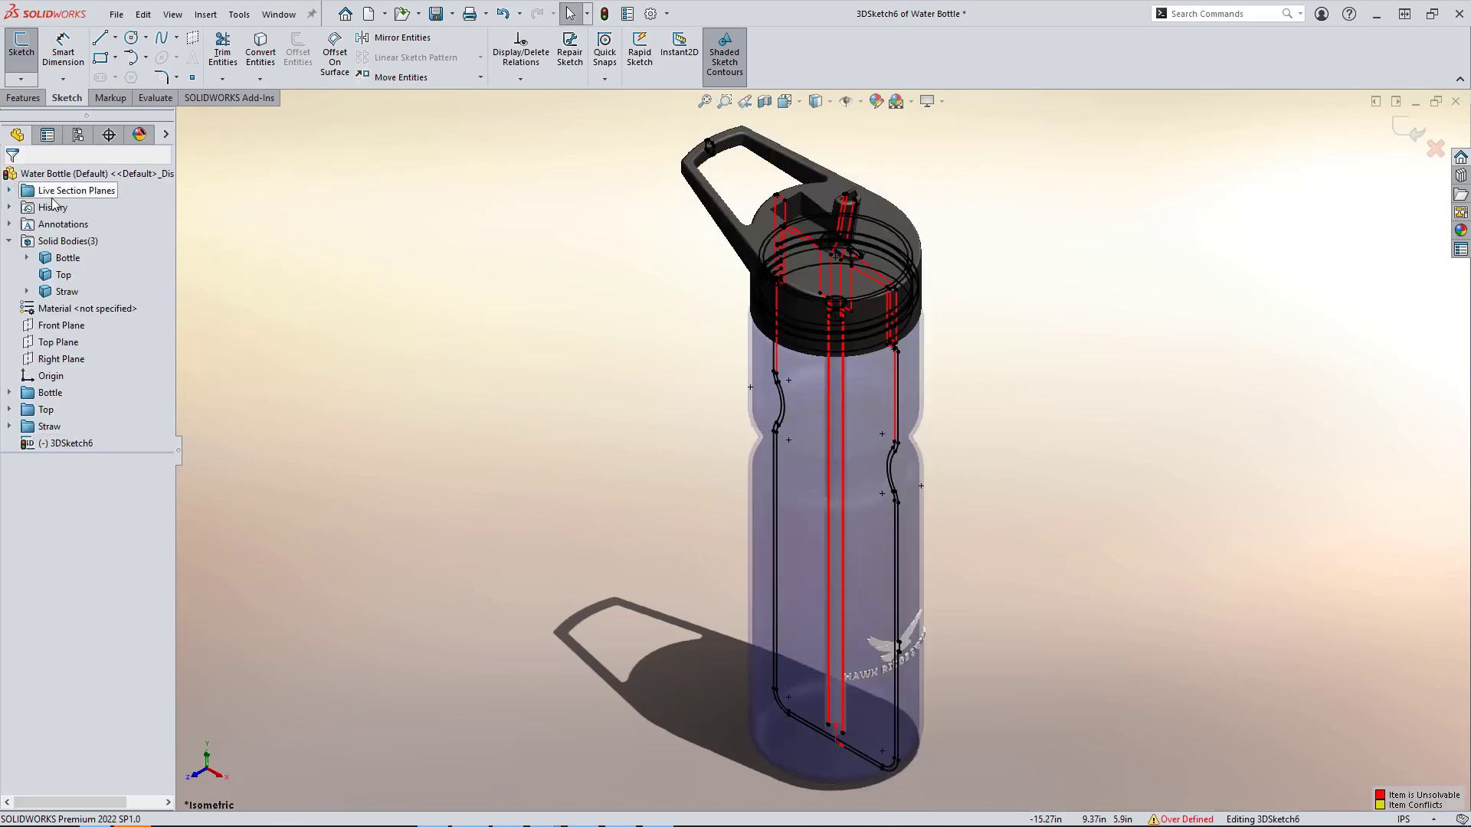
right_click(84, 242)
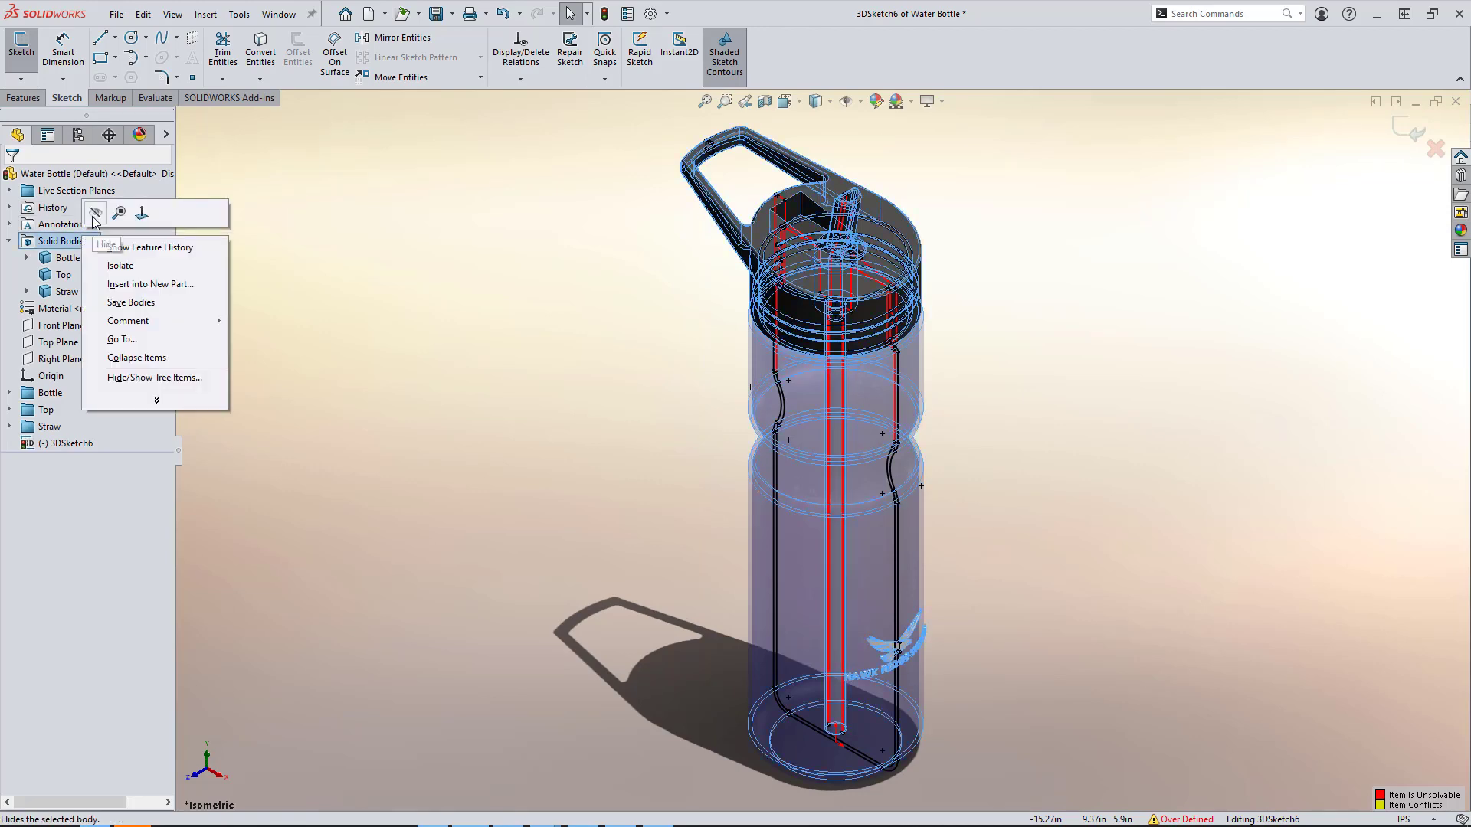
left_click(95, 213)
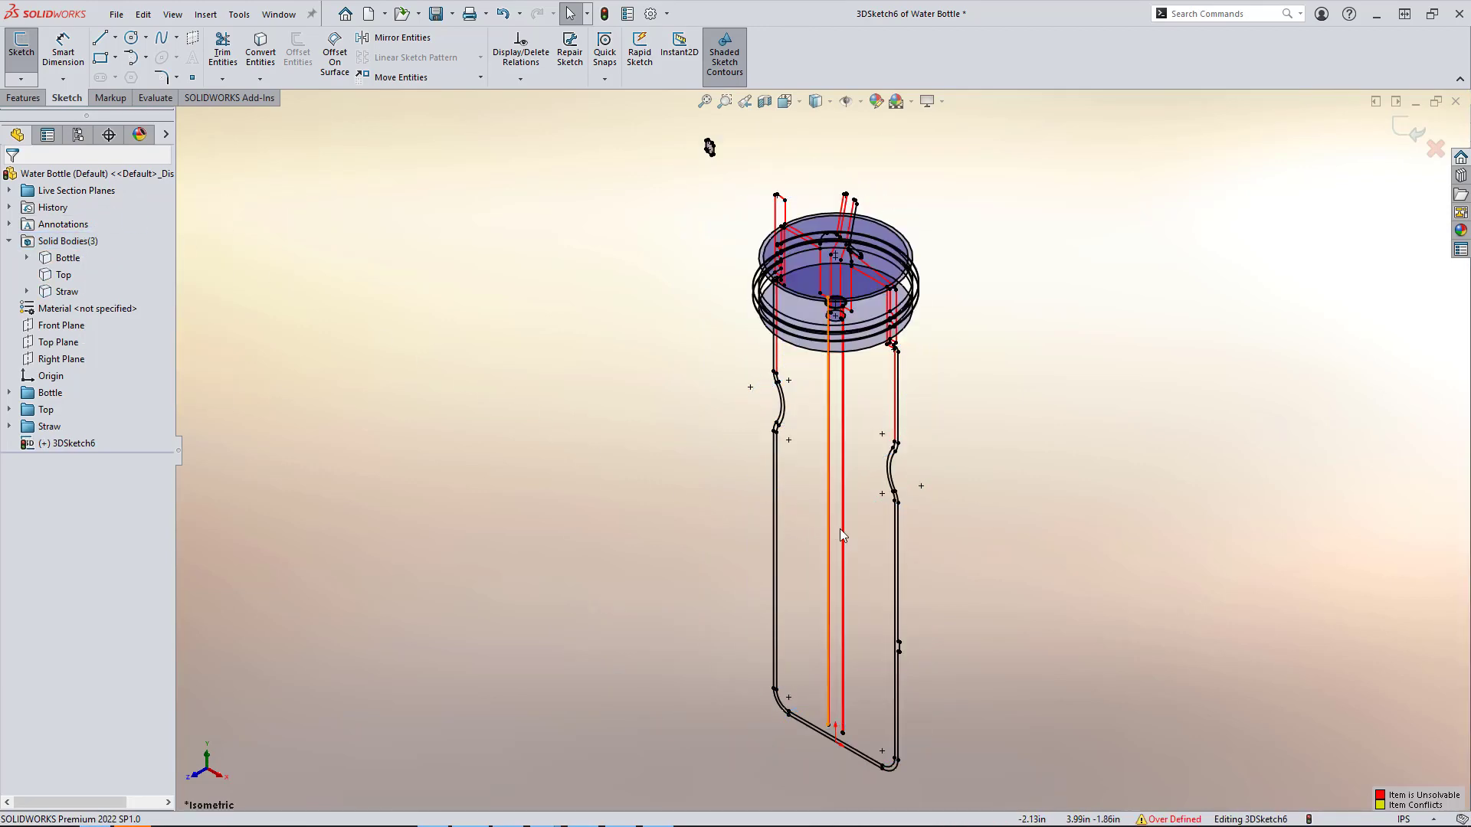
mouse_move(857, 448)
middle_mouse_down()
mouse_move(879, 363)
mouse_move(784, 322)
mouse_move(752, 332)
mouse_move(866, 356)
middle_mouse_up()
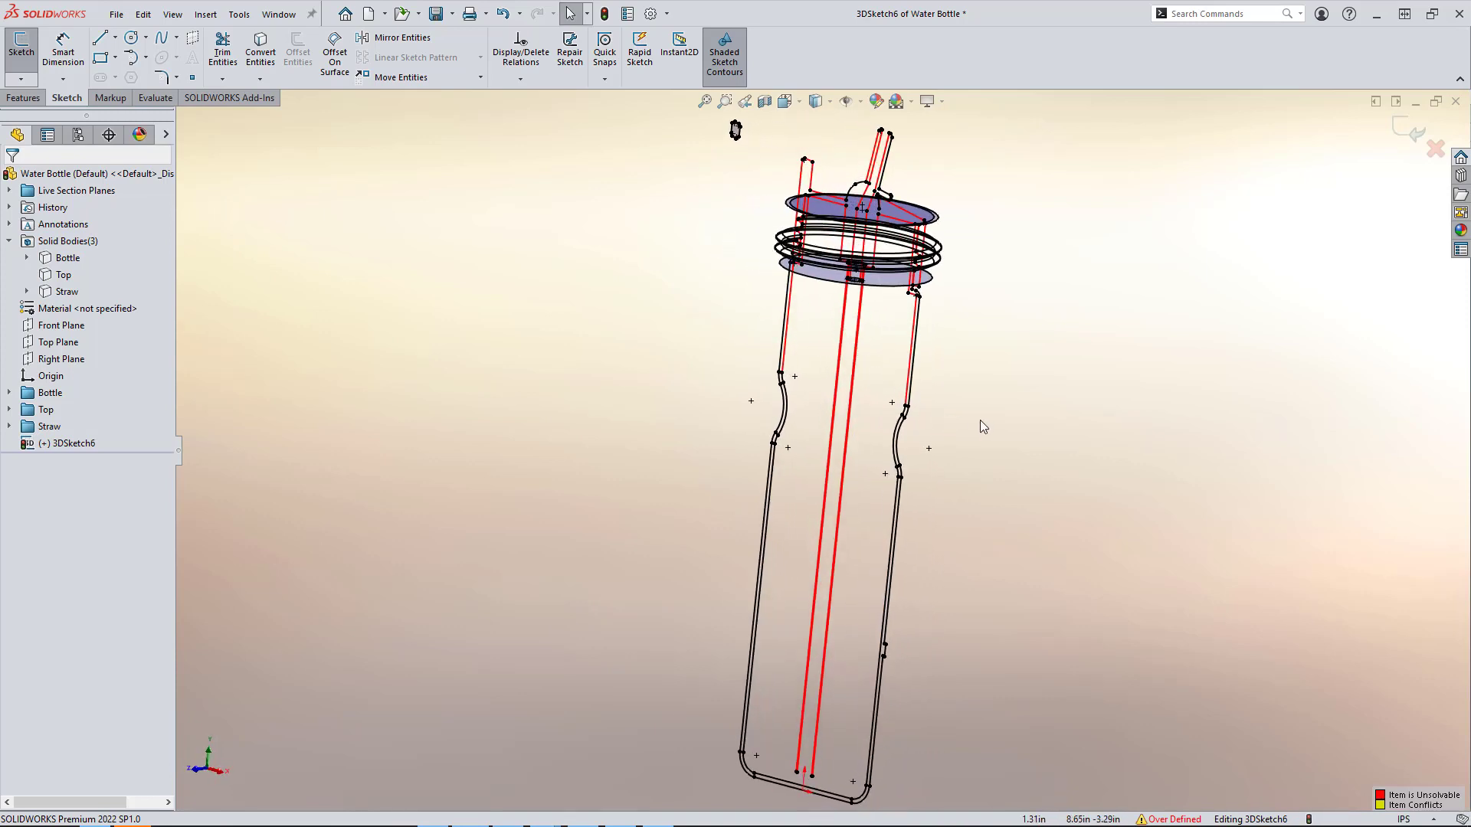